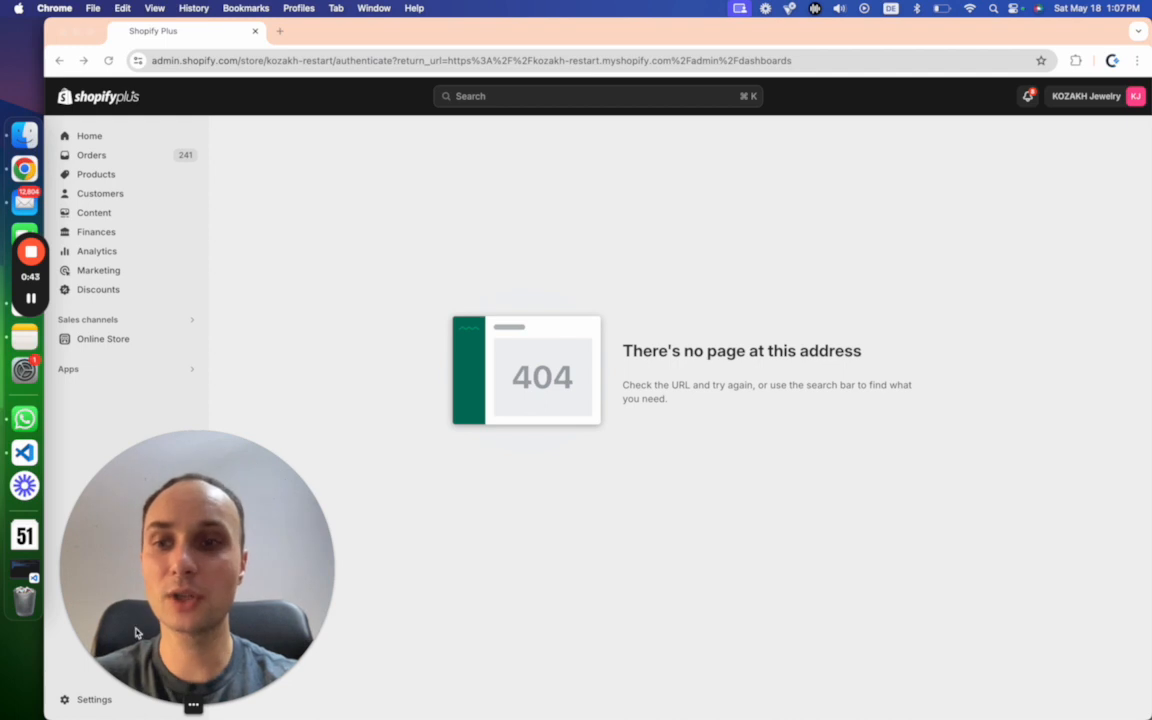
Open the Intelligems A/B Testing app from the store's installed apps
{"action": "mouse_move", "coordinate": [30, 301]}
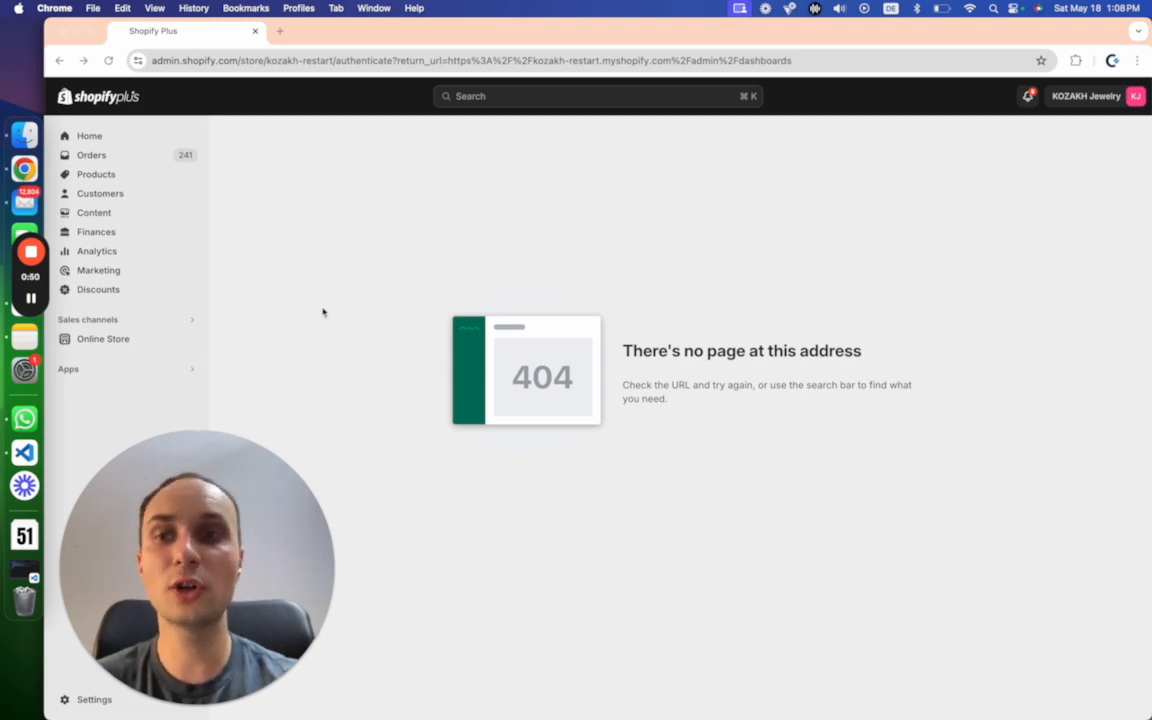
{"action": "left_click", "coordinate": [125, 375]}
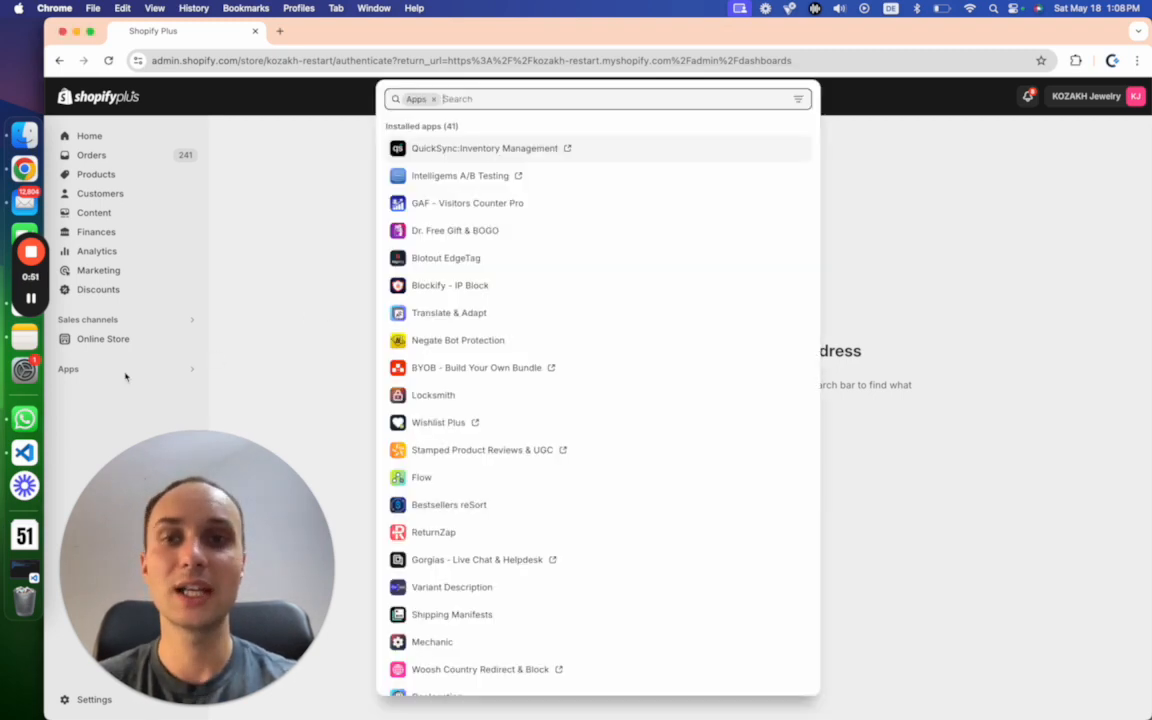
{"action": "left_click", "coordinate": [436, 178]}
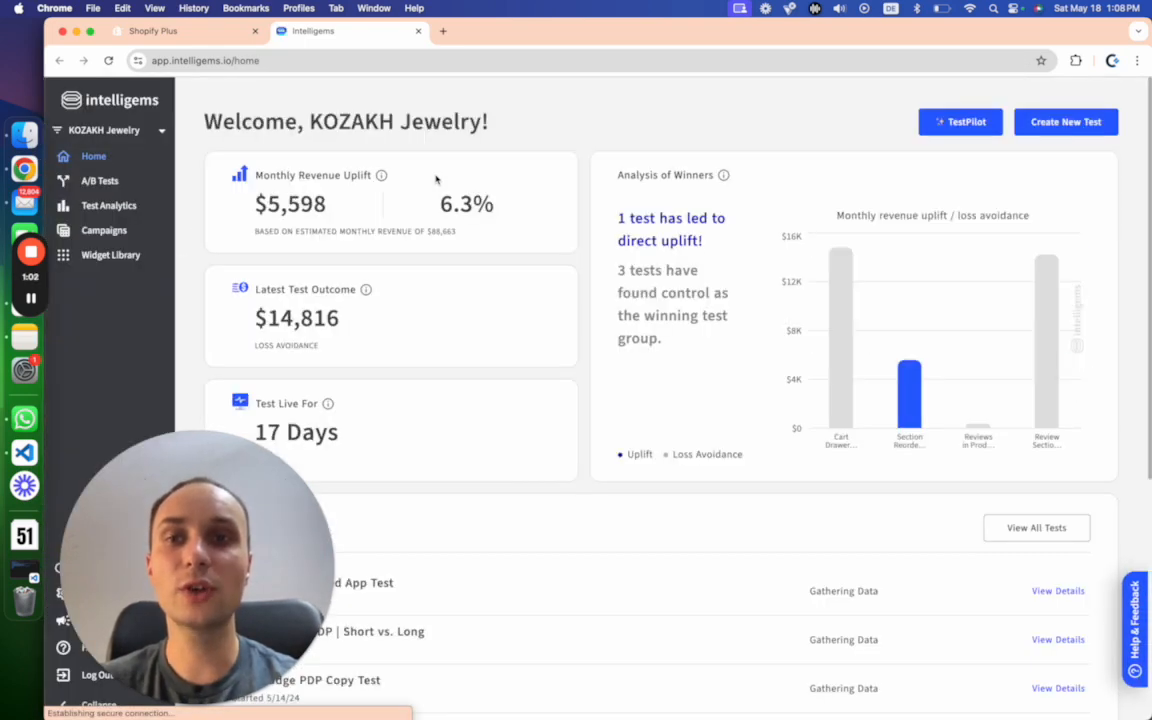
Return to the Shopify admin and open theme.liquid of the current Online Store theme in the code editor
{"action": "left_click", "coordinate": [181, 44]}
{"action": "left_click", "coordinate": [158, 319]}
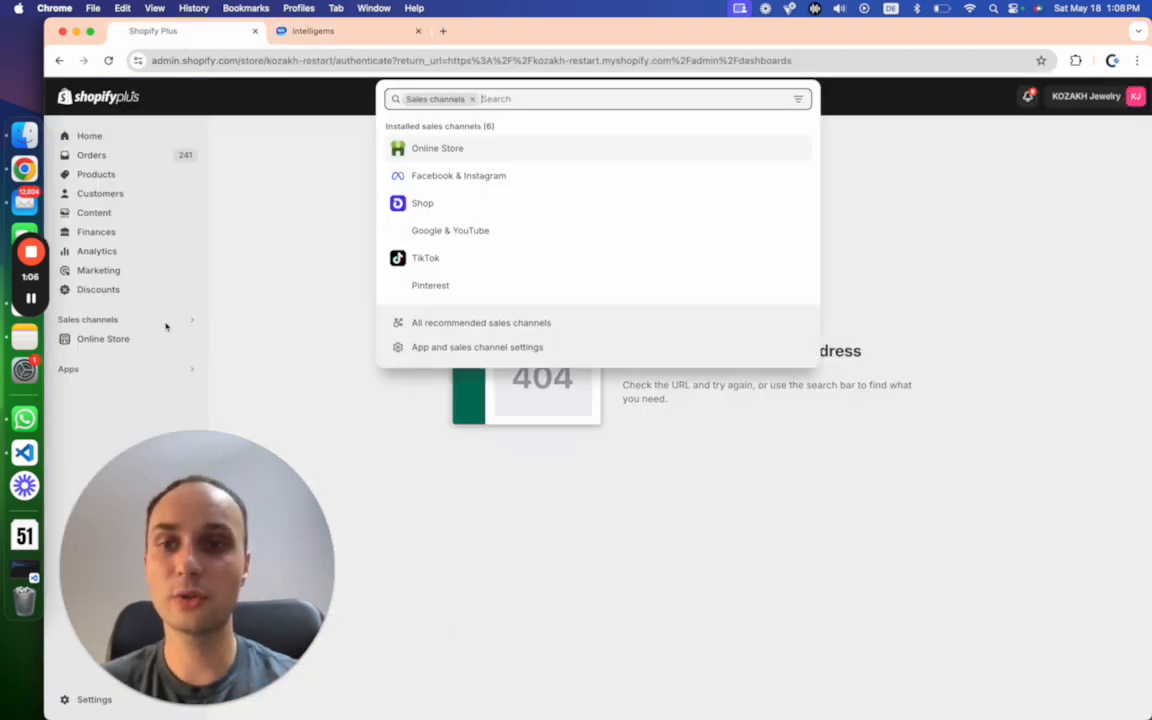
{"action": "left_click", "coordinate": [484, 152]}
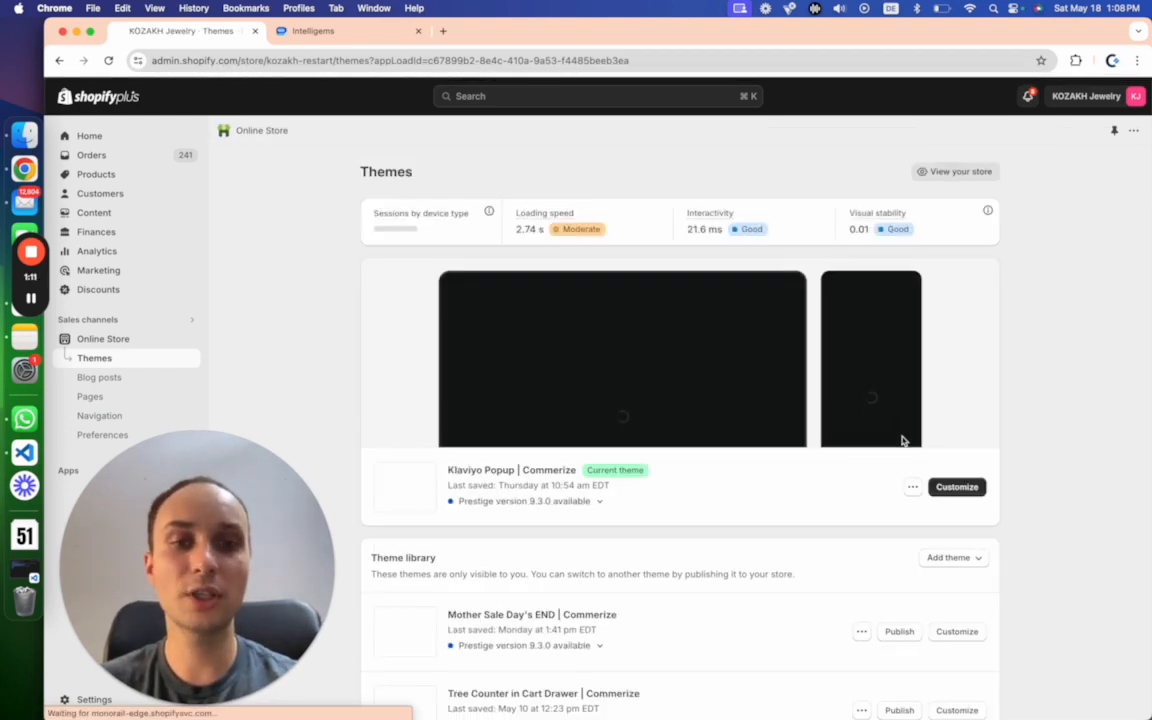
{"action": "left_click", "coordinate": [914, 490]}
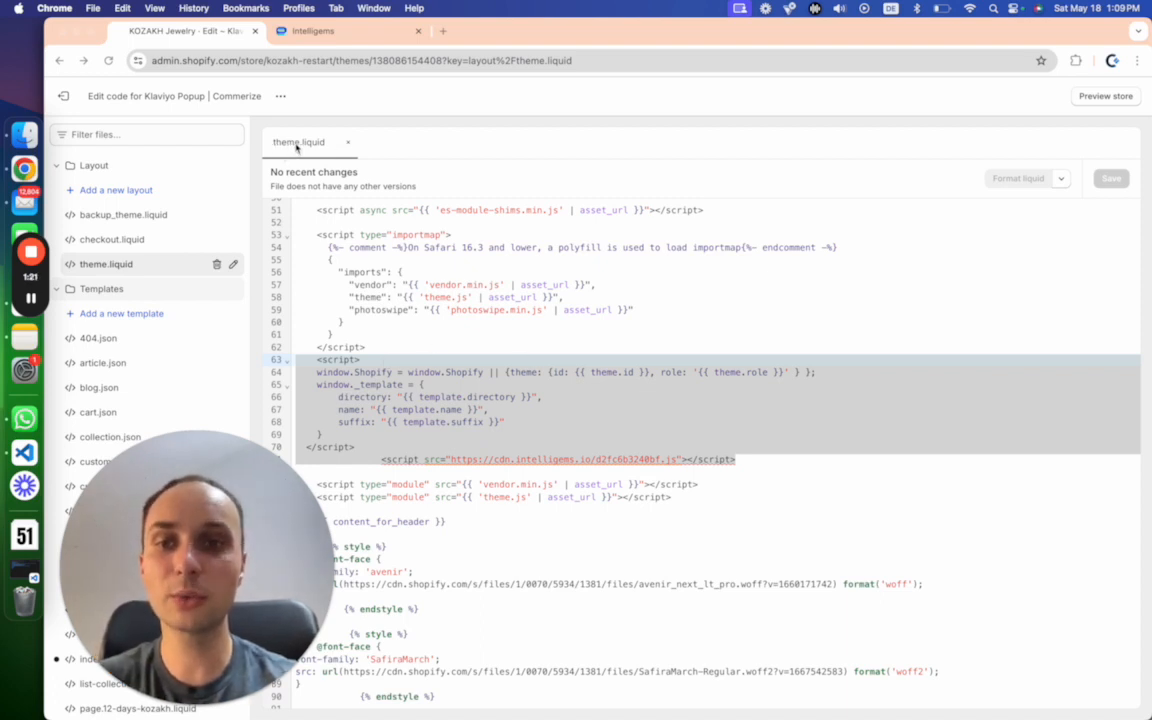
Examine the Intelligems script in theme.liquid and its placement relative to the closing head tag
{"action": "left_click", "coordinate": [307, 33]}
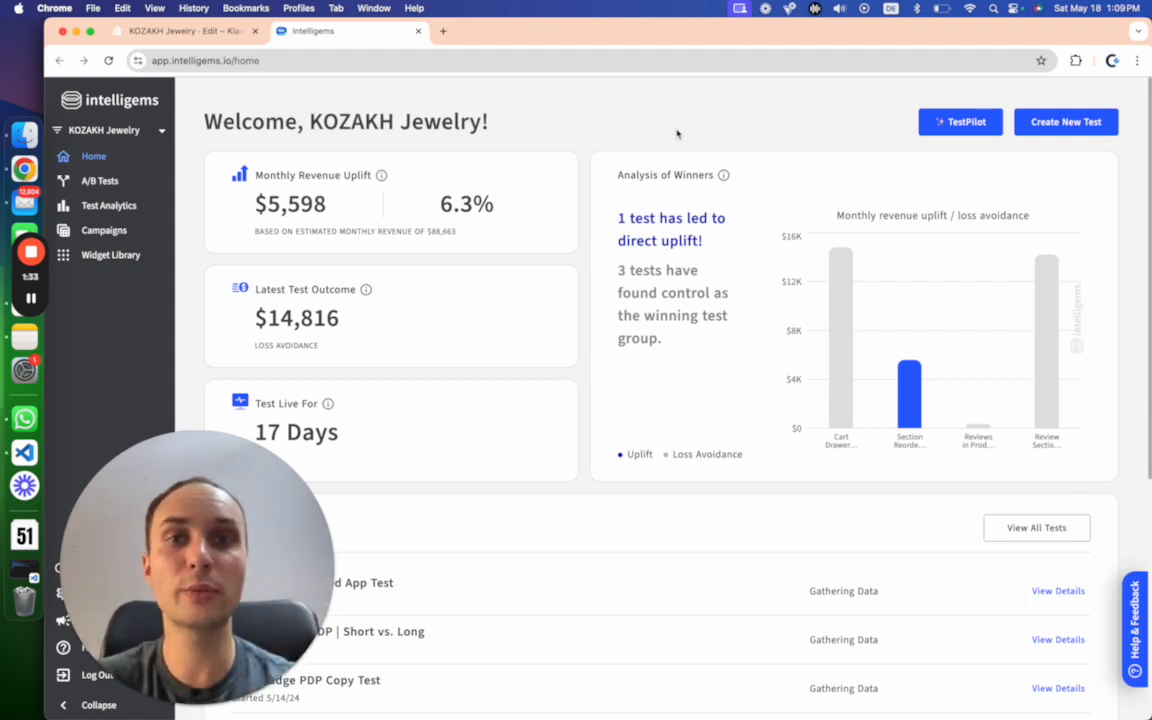
{"action": "left_click", "coordinate": [187, 31]}
{"action": "scroll", "coordinate": [700, 400], "scroll_direction": "down", "scroll_amount": 1}
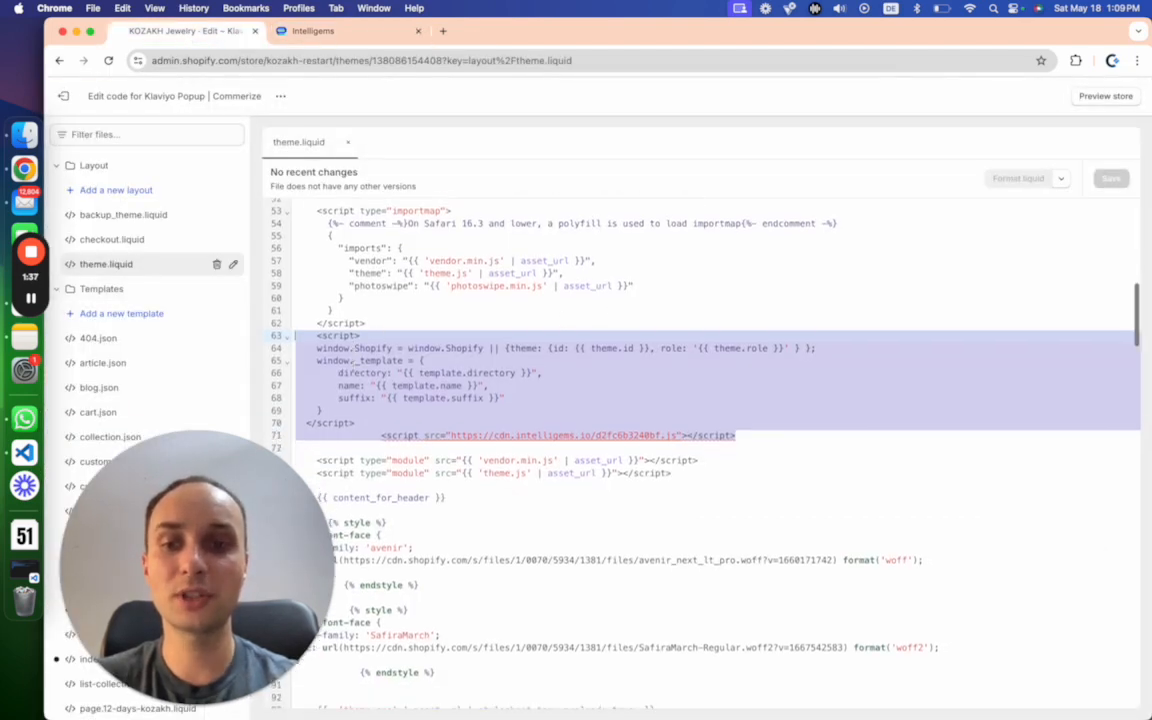
{"action": "scroll", "coordinate": [352, 363], "scroll_direction": "down", "scroll_amount": 2}
{"action": "scroll", "coordinate": [352, 363], "scroll_direction": "up", "scroll_amount": 2}
{"action": "scroll", "coordinate": [352, 364], "scroll_direction": "down", "scroll_amount": 1}
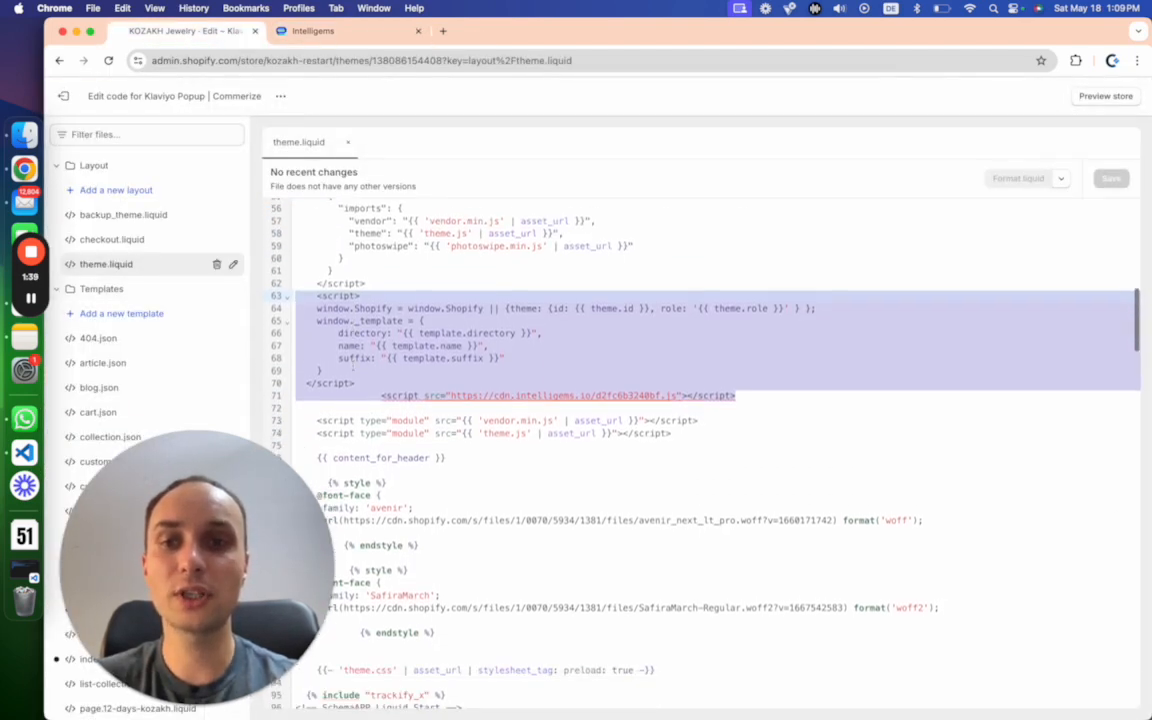
{"action": "scroll", "coordinate": [352, 366], "scroll_direction": "down", "scroll_amount": 10}
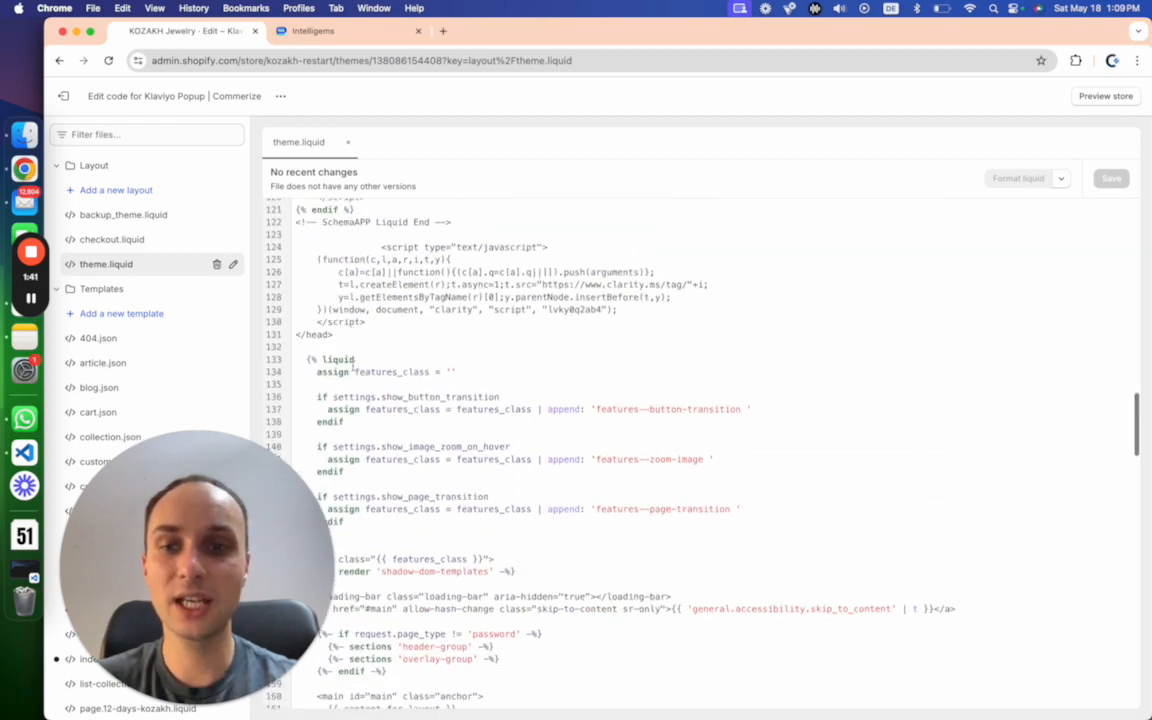
{"action": "left_click_drag", "start_coordinate": [341, 335], "coordinate": [284, 337]}
{"action": "scroll", "coordinate": [453, 273], "scroll_direction": "up", "scroll_amount": 2}
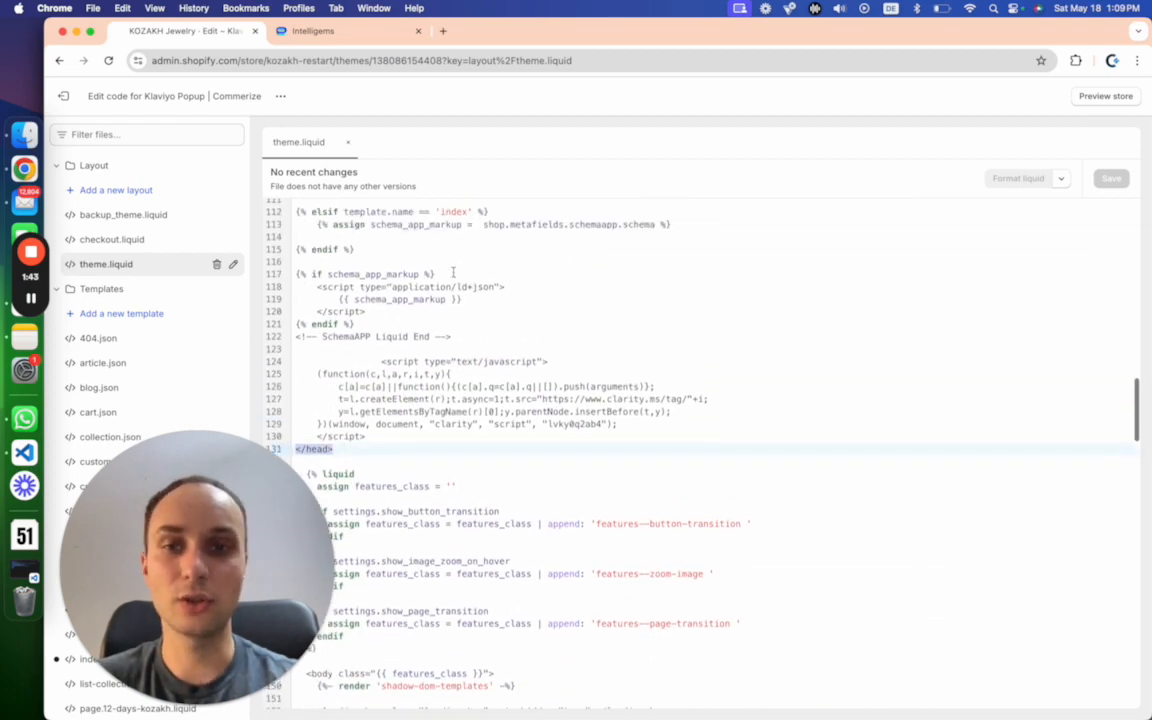
{"action": "scroll", "coordinate": [453, 273], "scroll_direction": "up", "scroll_amount": 10}
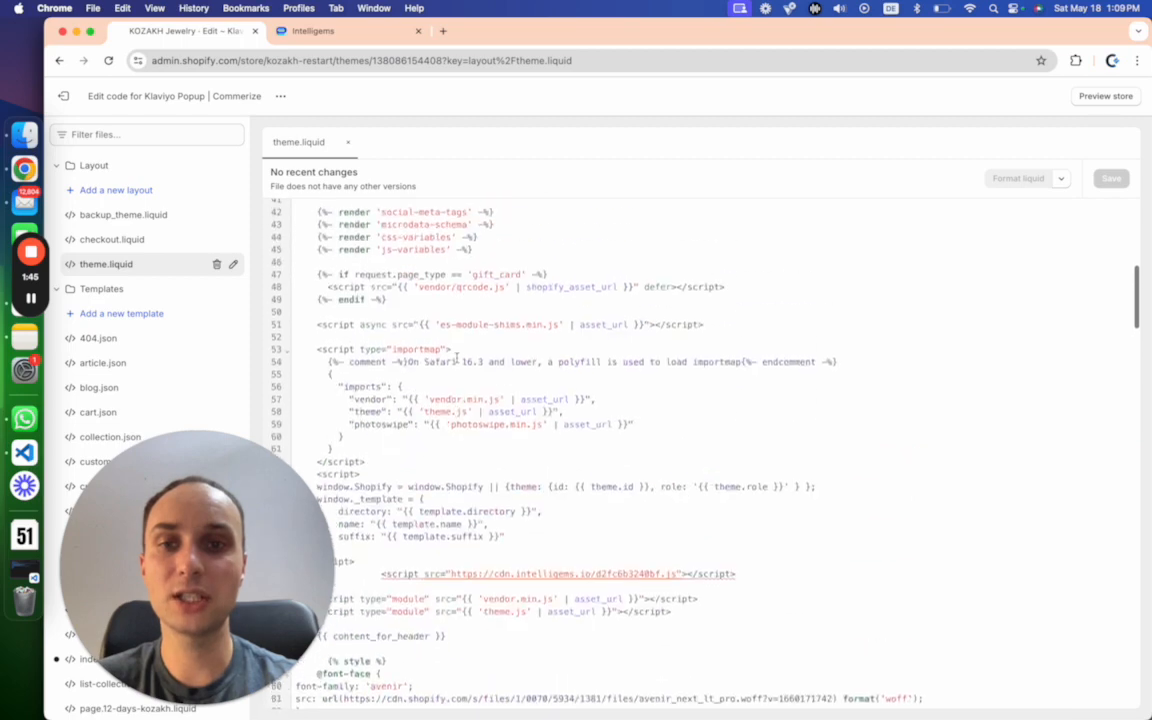
{"action": "scroll", "coordinate": [414, 413], "scroll_direction": "down", "scroll_amount": 2}
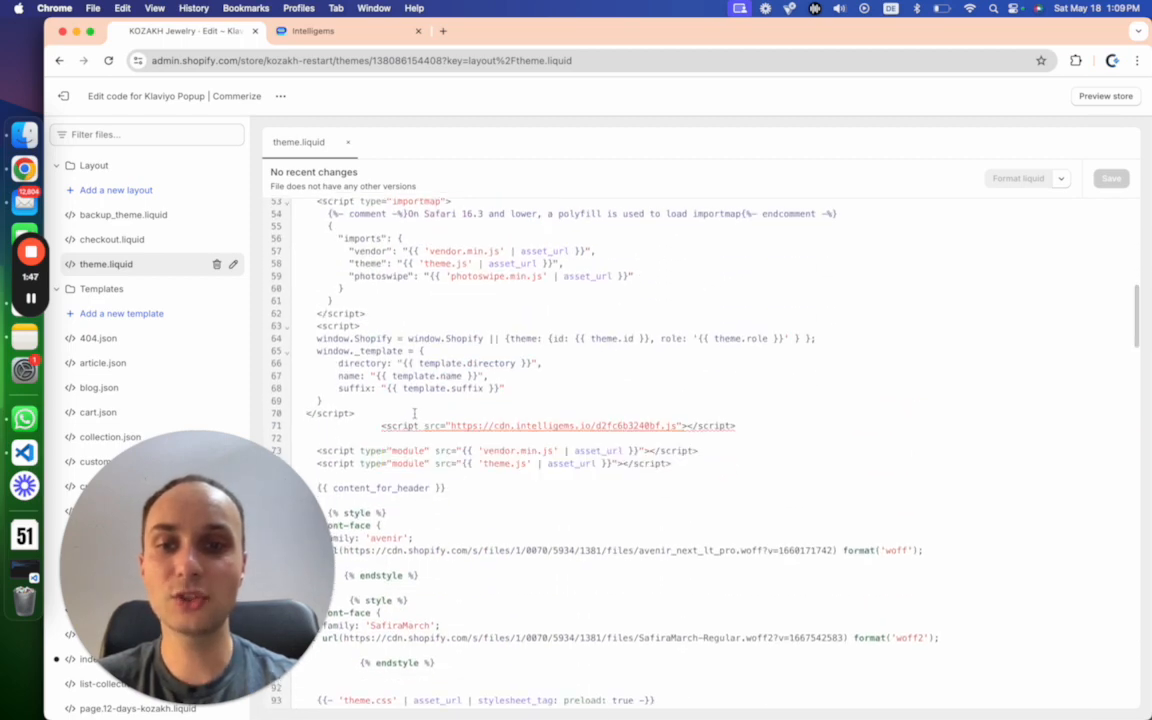
Switch to Intelligems and create a new content test of the Onsite Edits type
{"action": "left_click", "coordinate": [330, 34]}
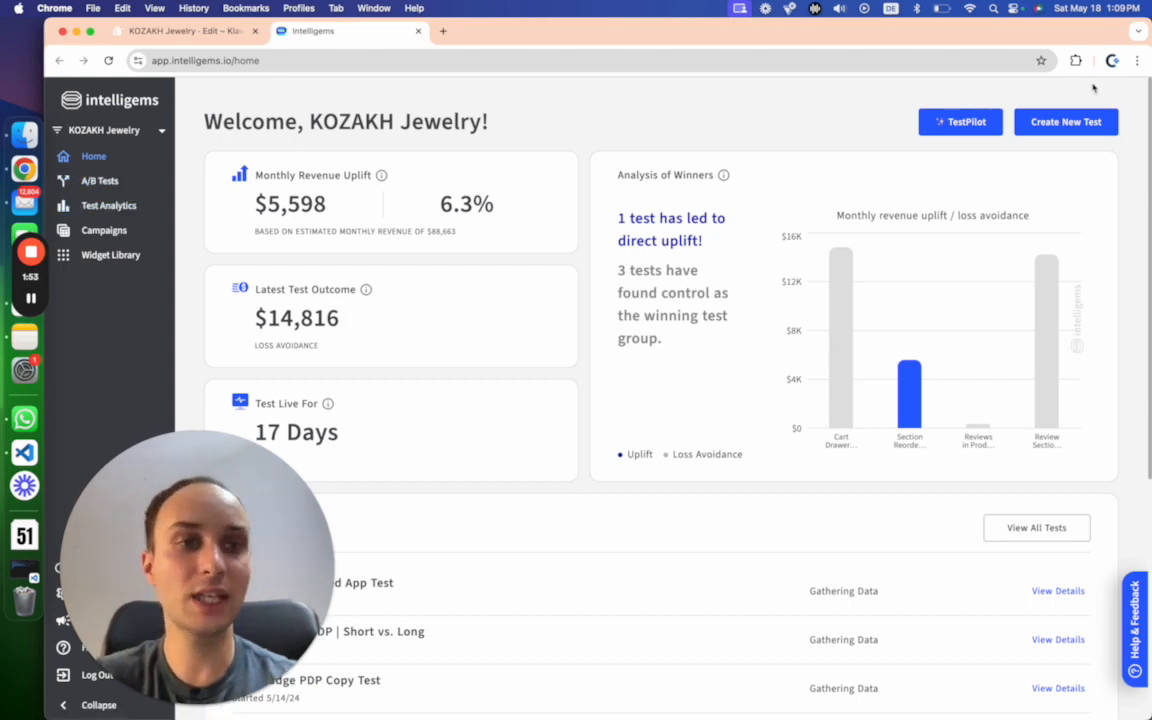
{"action": "left_click", "coordinate": [1064, 124]}
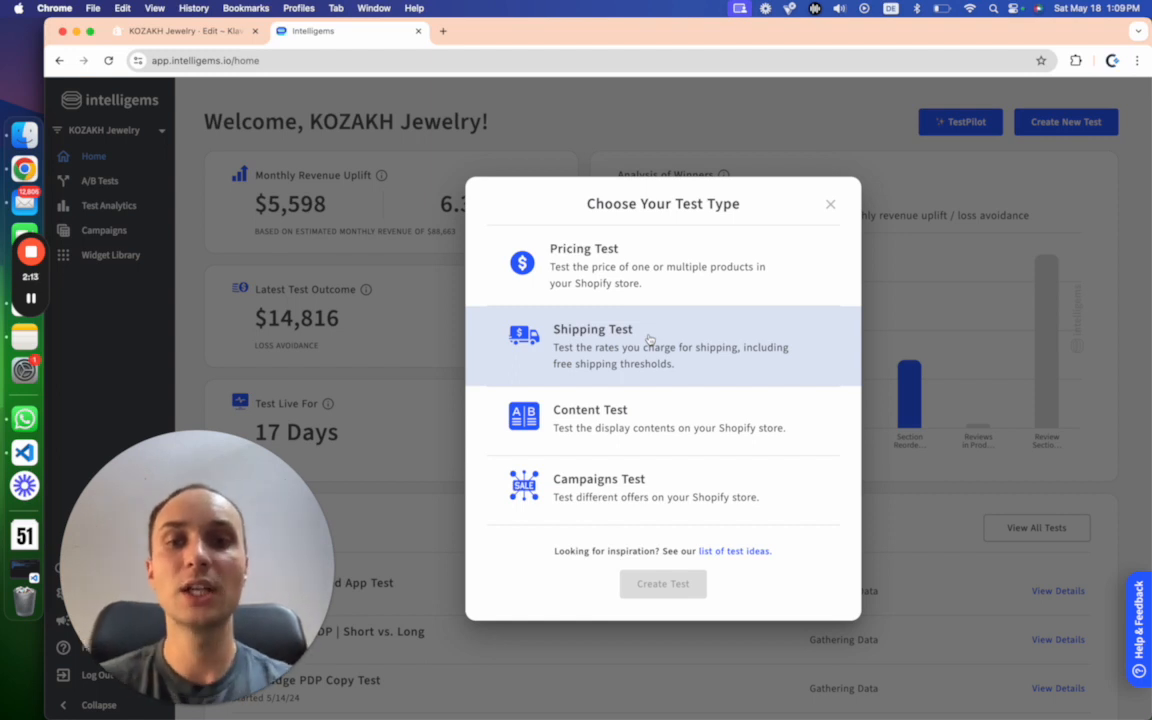
{"action": "left_click", "coordinate": [636, 411]}
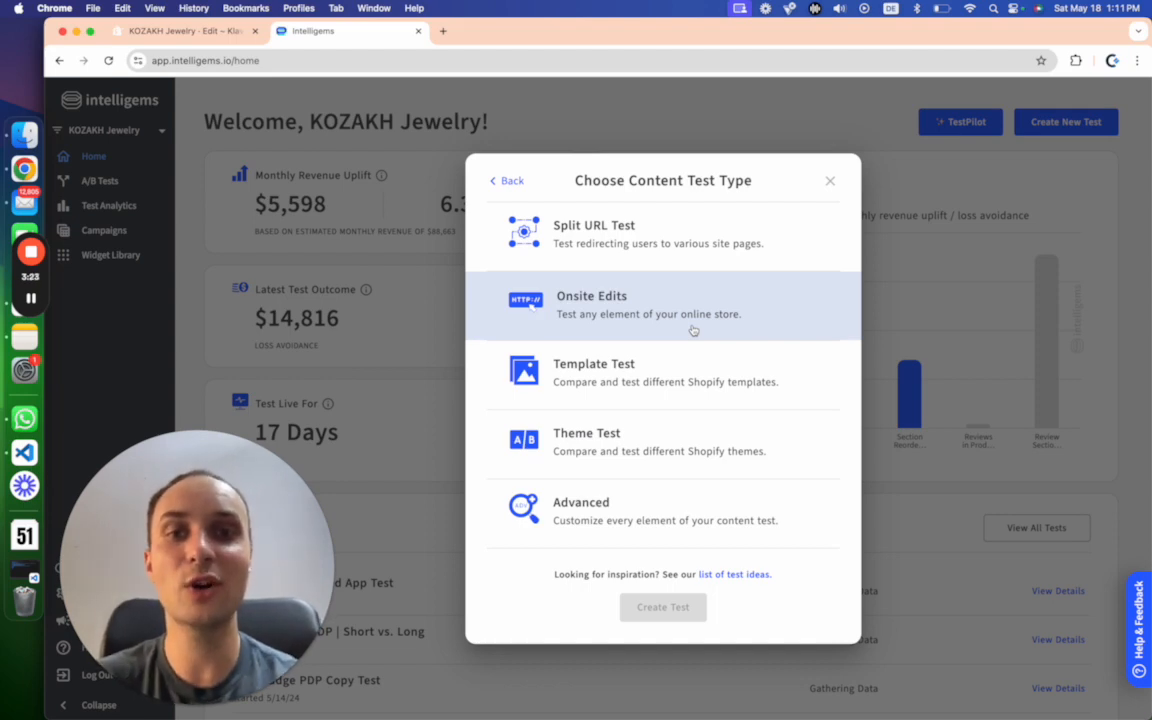
{"action": "left_click", "coordinate": [641, 317]}
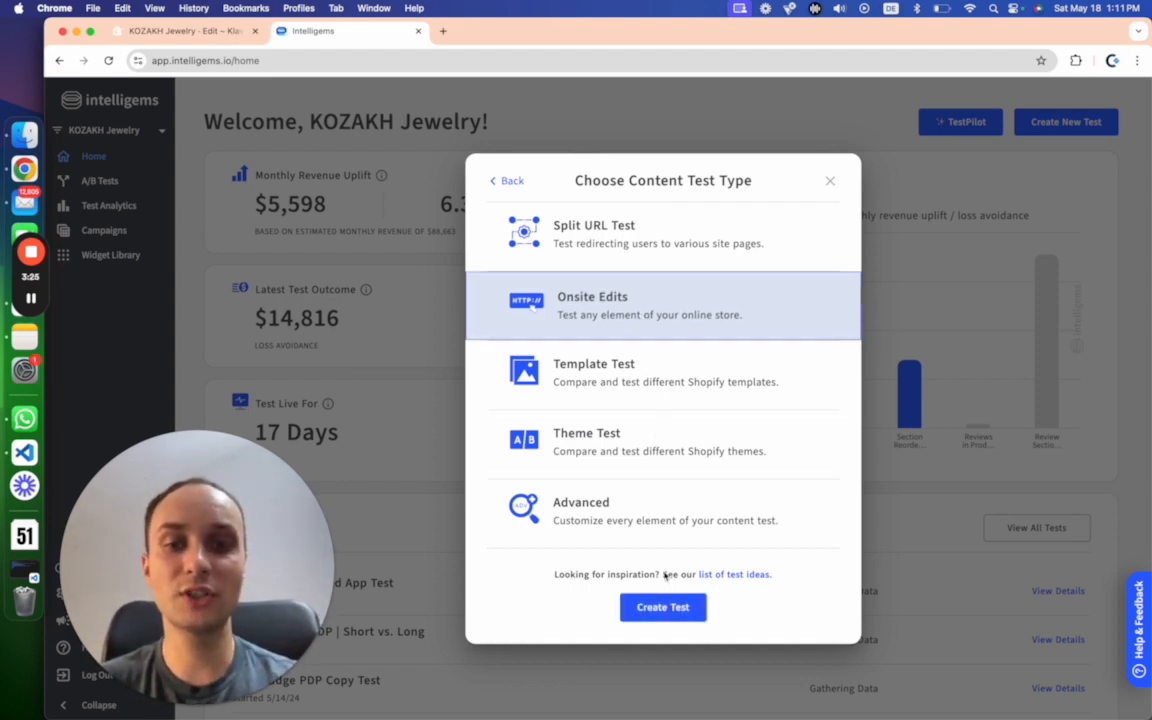
{"action": "left_click", "coordinate": [663, 607]}
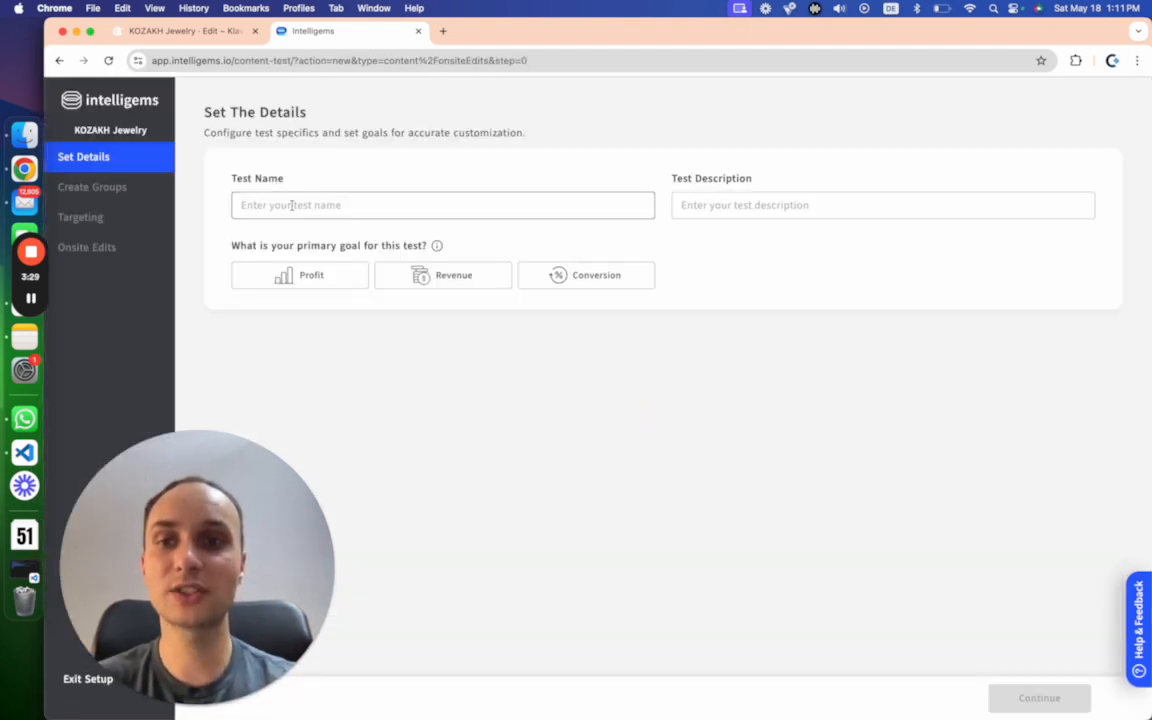
Name the test "Homepage Banner Test" and set Conversion as its primary goal
{"action": "left_click", "coordinate": [292, 205]}
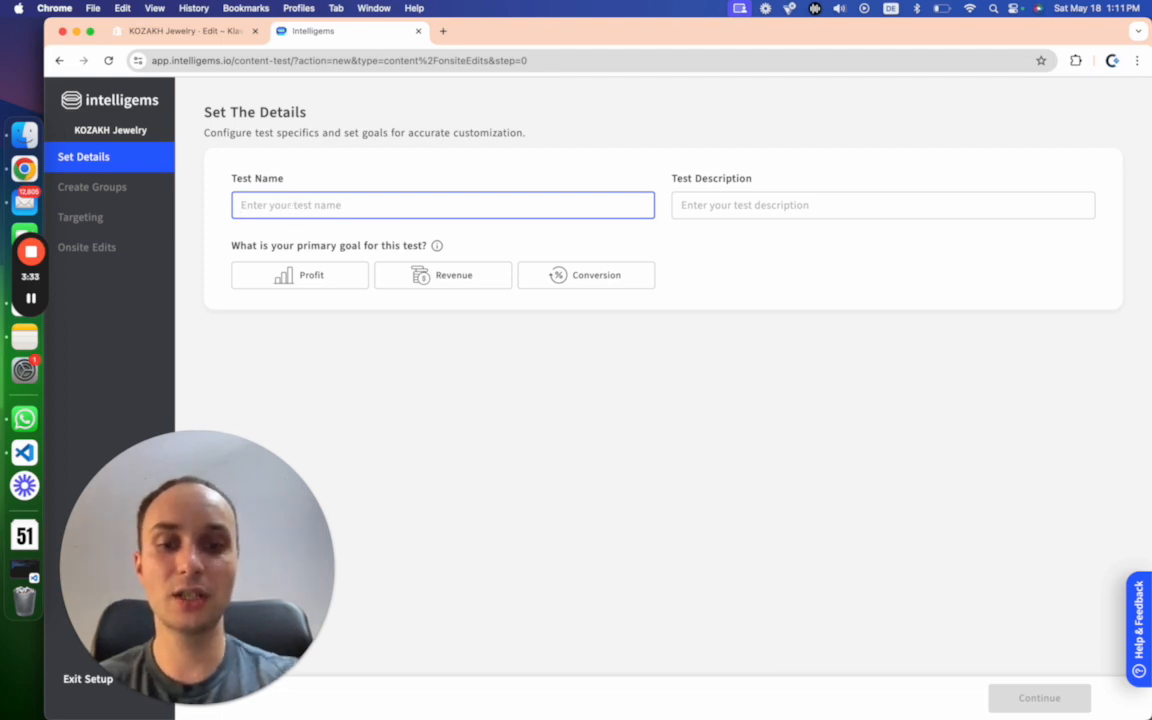
{"action": "type", "text": "Homep"}
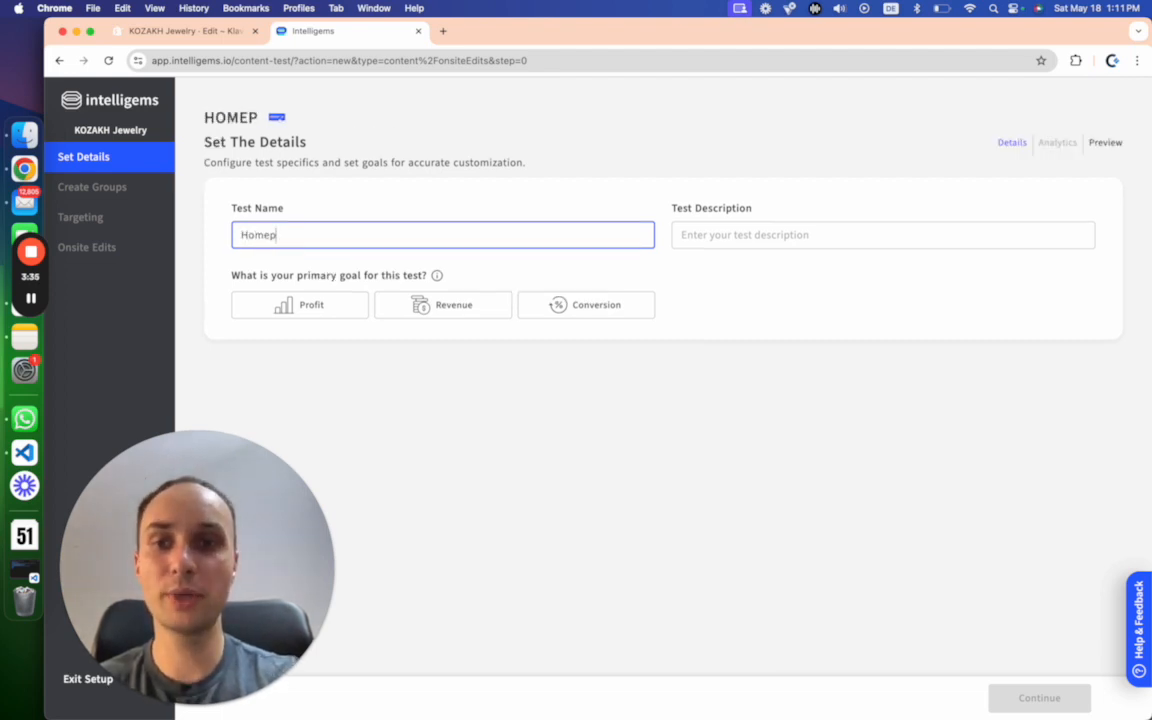
{"action": "type", "text": "age Banner Test"}
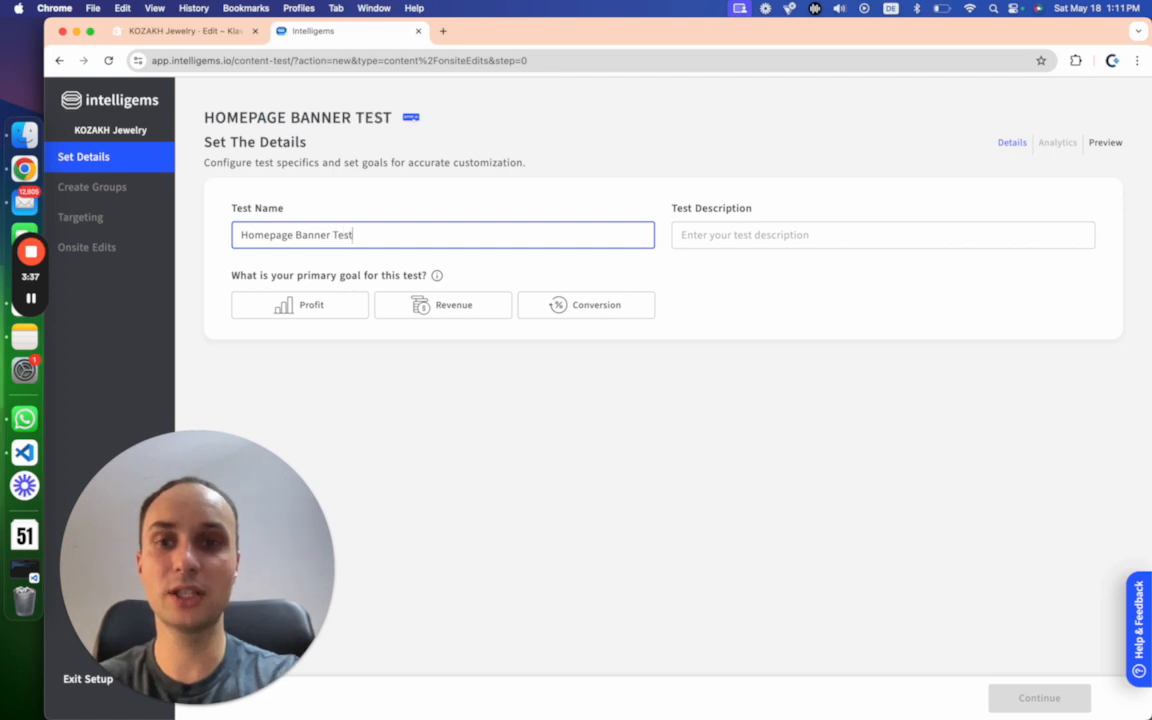
{"action": "left_click", "coordinate": [606, 305]}
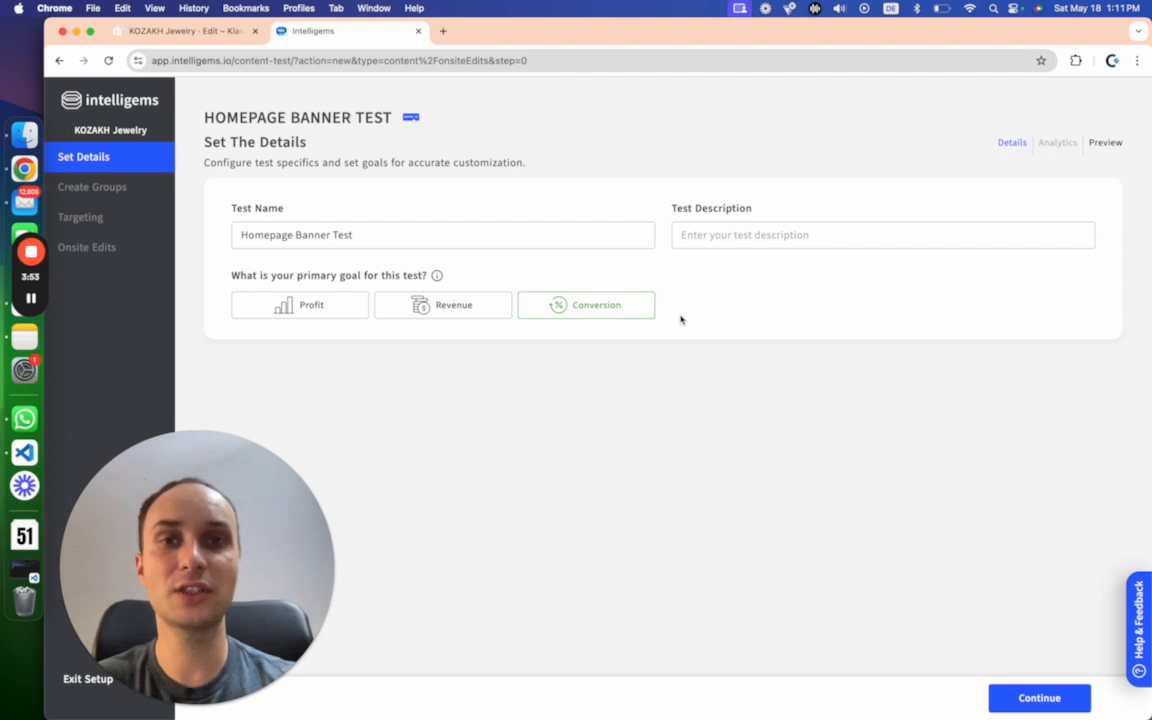
{"action": "left_click", "coordinate": [997, 697]}
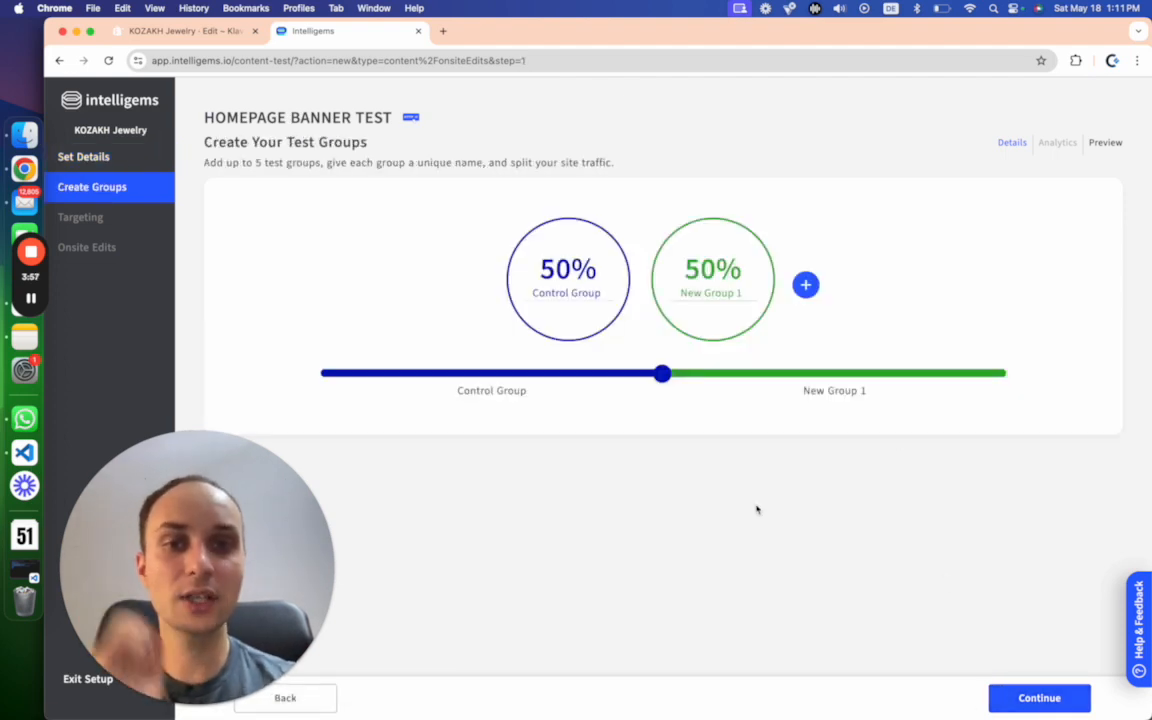
Rename the control group to "Old Offer" and the second test group to "New Offer", and continue to targeting
{"action": "double_click", "coordinate": [565, 292]}
{"action": "triple_click", "coordinate": [565, 292]}
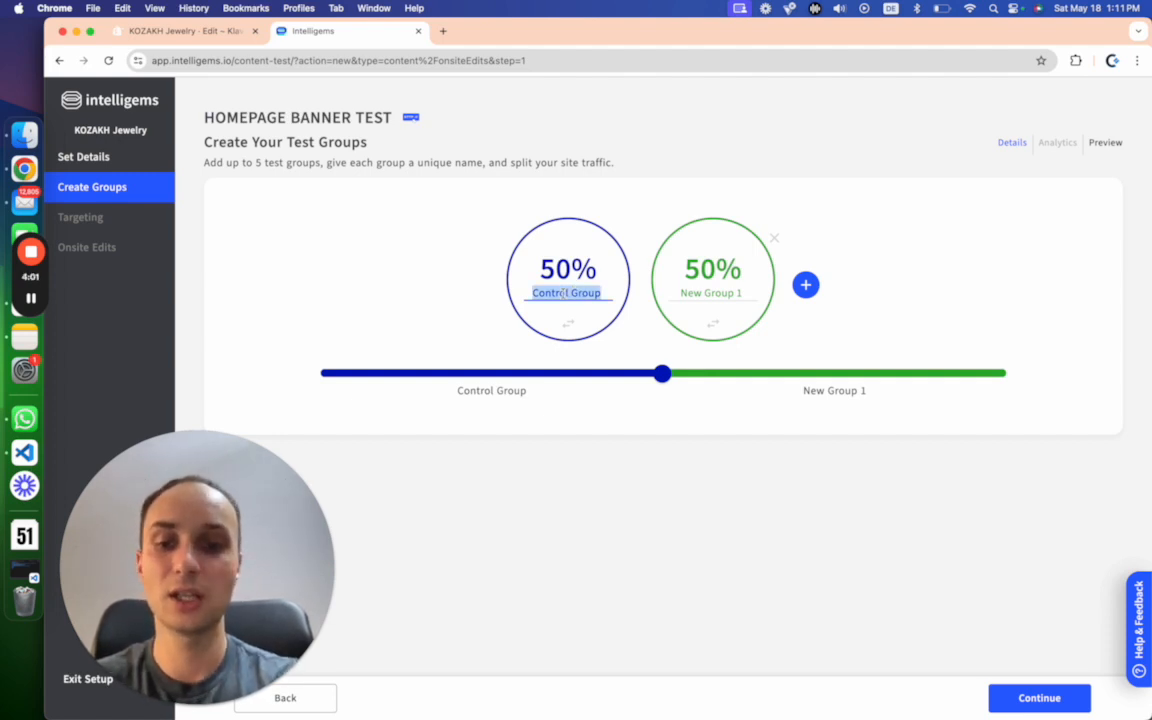
{"action": "type", "text": "Old Offer"}
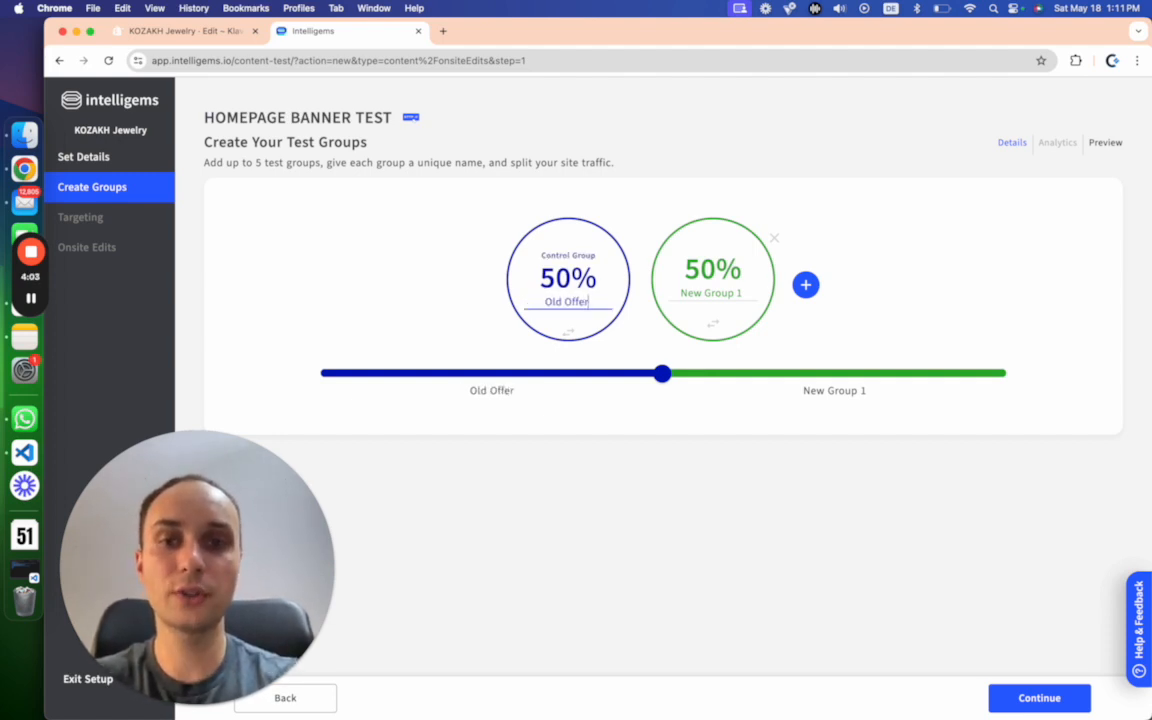
{"action": "left_click_drag", "start_coordinate": [751, 290], "coordinate": [678, 293]}
{"action": "type", "text": "New"}
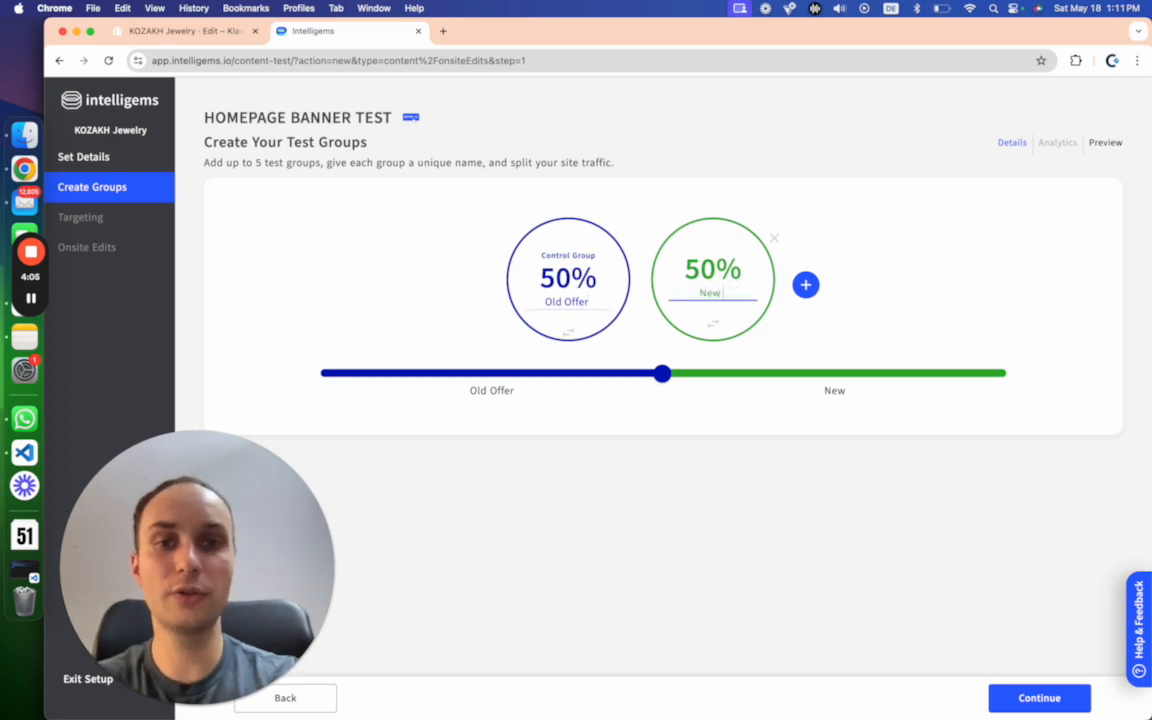
{"action": "type", "text": " Offer"}
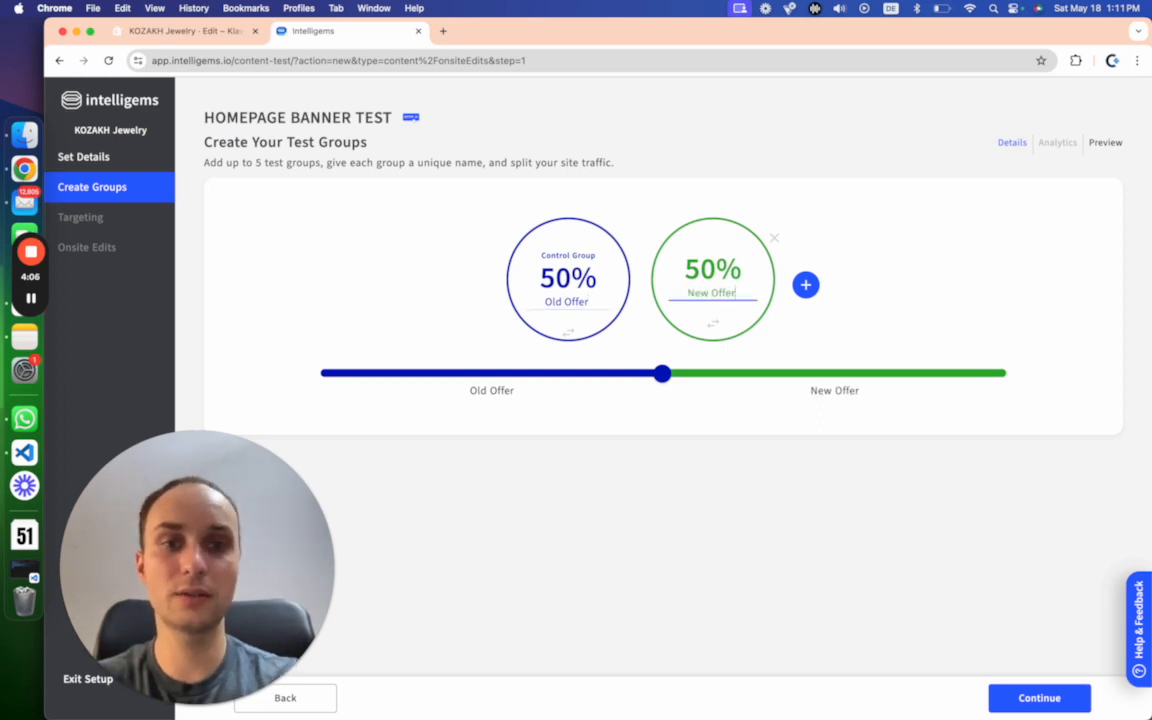
{"action": "left_click", "coordinate": [1010, 697]}
Review the audience targeting options, including device type, visitor type, traffic source and the list of countries
{"action": "scroll", "coordinate": [769, 516], "scroll_direction": "down", "scroll_amount": 2}
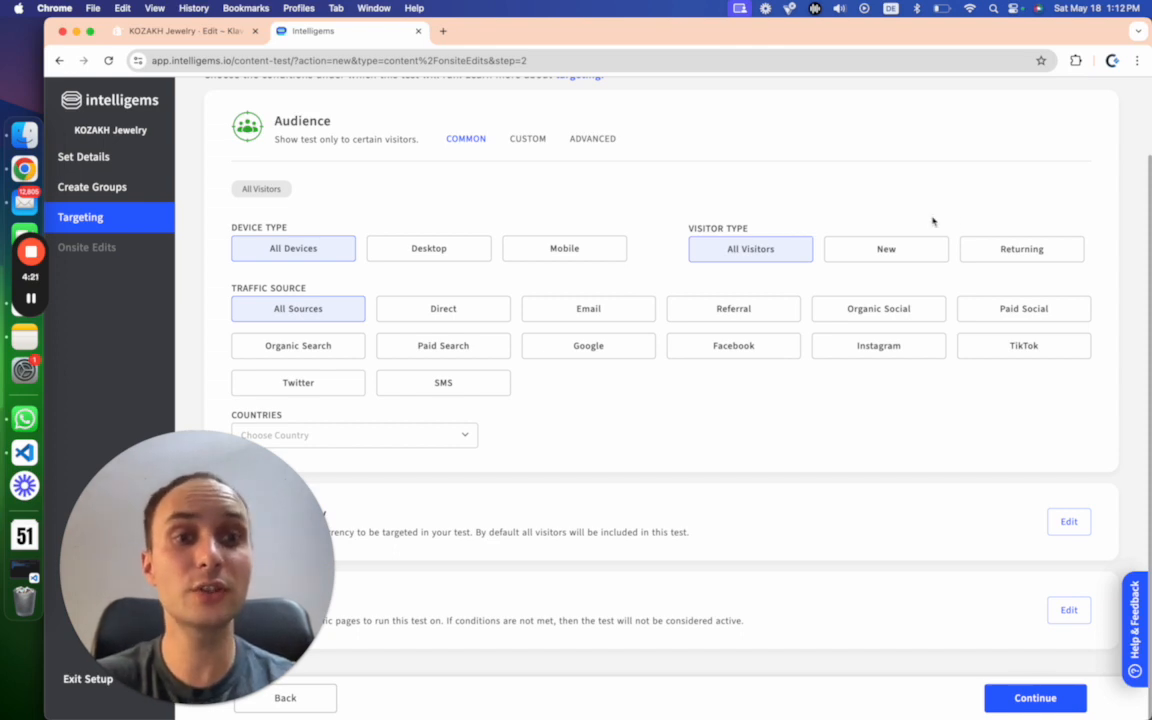
{"action": "scroll", "coordinate": [663, 158], "scroll_direction": "down", "scroll_amount": 1}
{"action": "scroll", "coordinate": [663, 158], "scroll_direction": "up", "scroll_amount": 1}
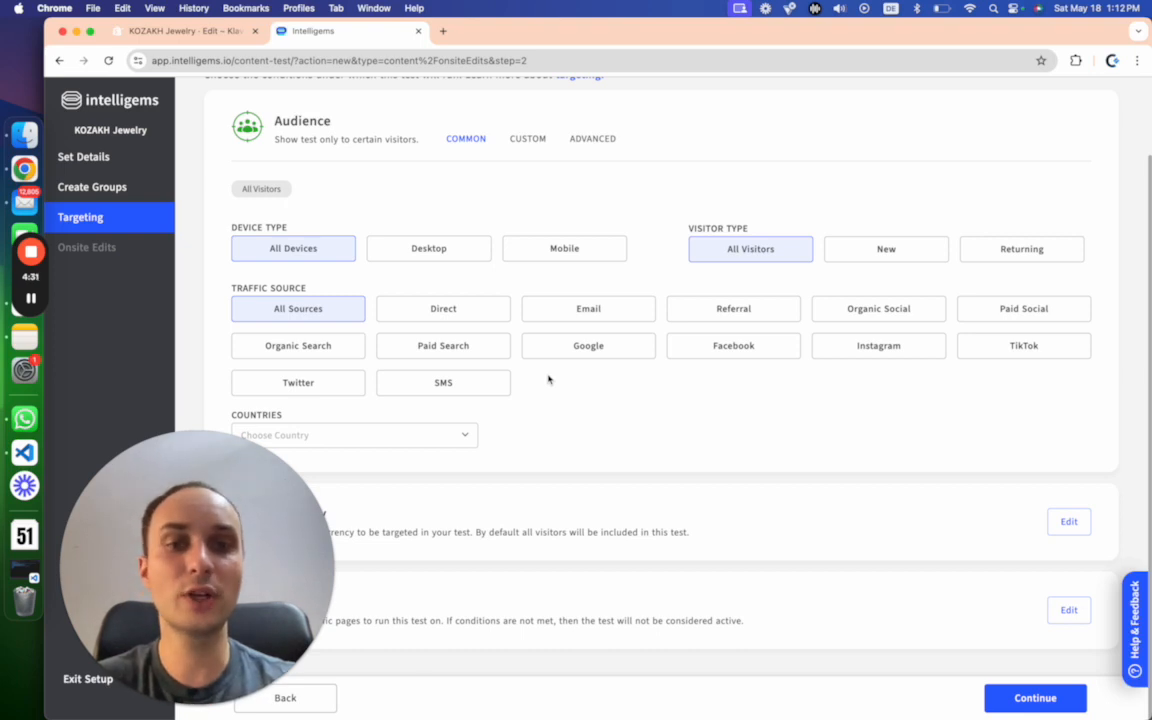
{"action": "left_click", "coordinate": [465, 437]}
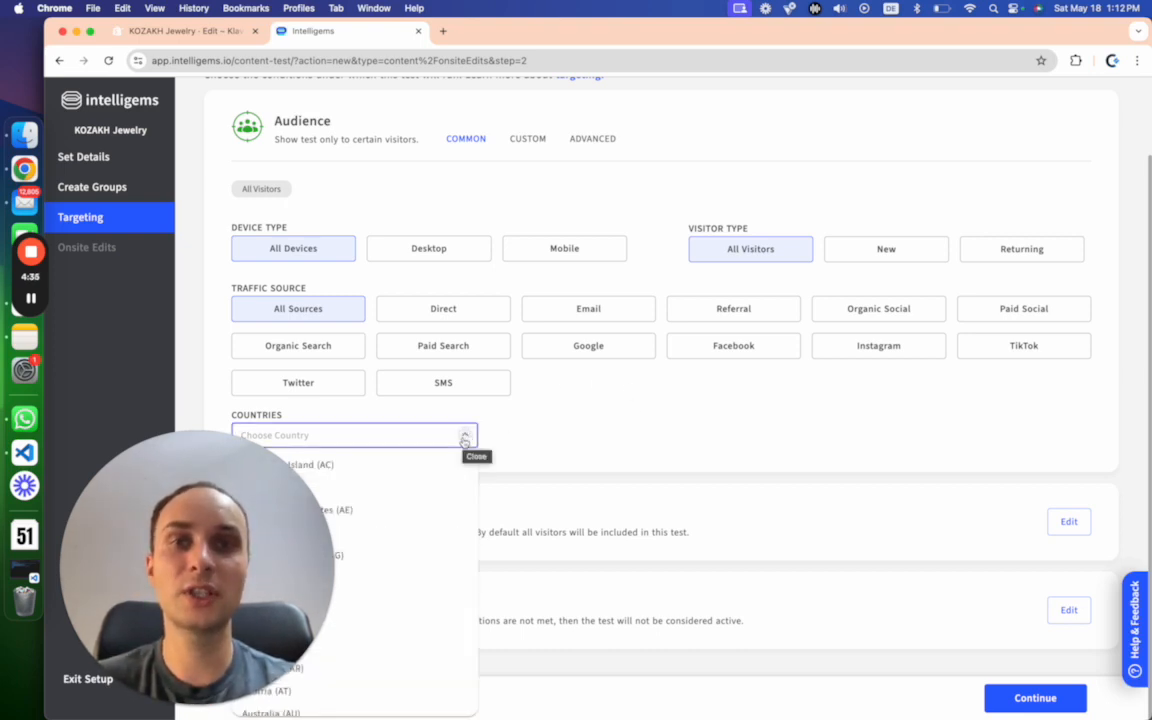
{"action": "left_click", "coordinate": [573, 437]}
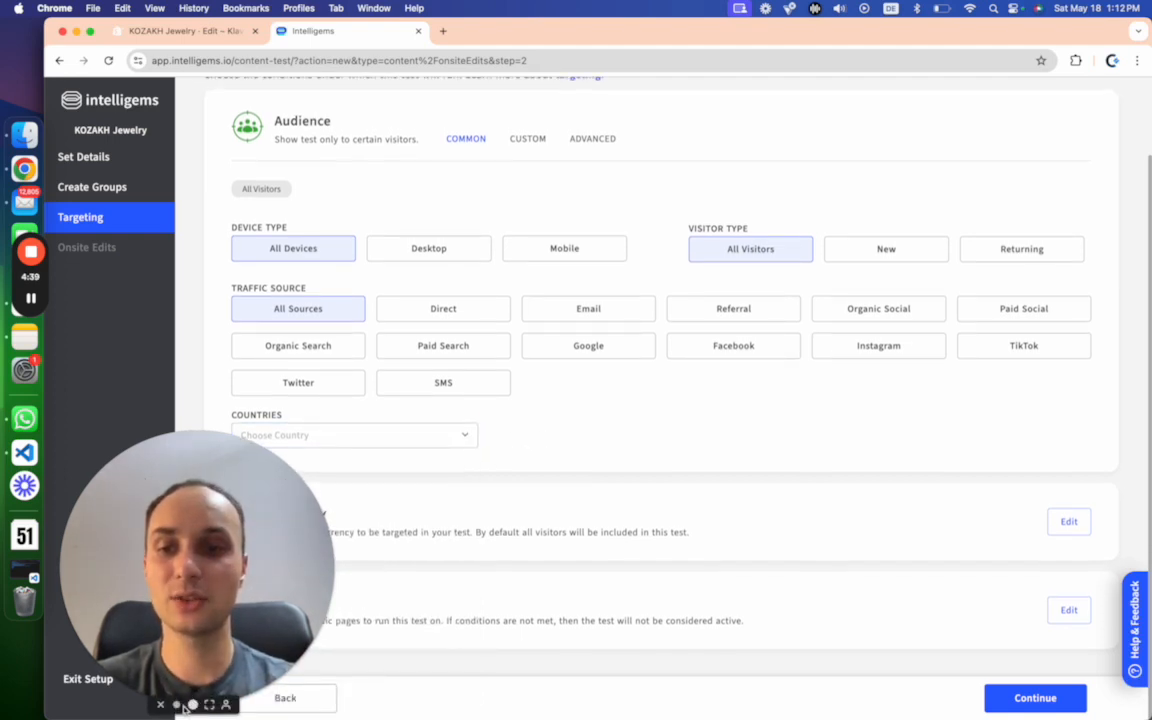
{"action": "left_click", "coordinate": [180, 705]}
{"action": "scroll", "coordinate": [450, 484], "scroll_direction": "down", "scroll_amount": 1}
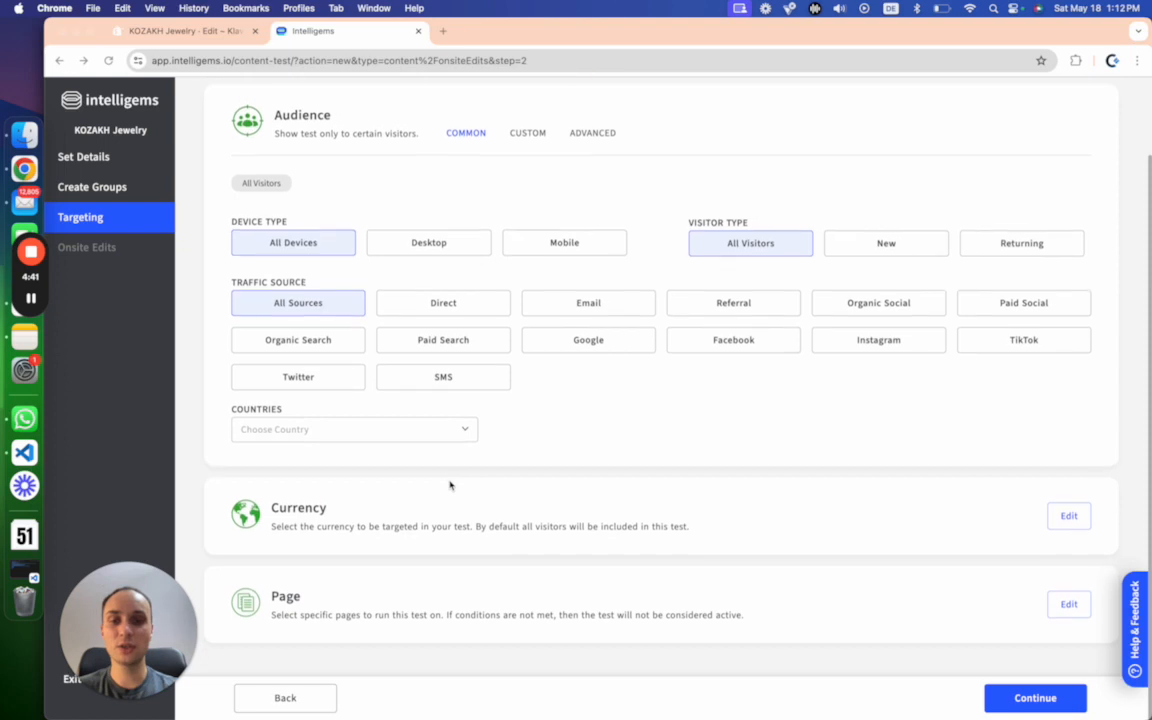
{"action": "scroll", "coordinate": [450, 485], "scroll_direction": "up", "scroll_amount": 1}
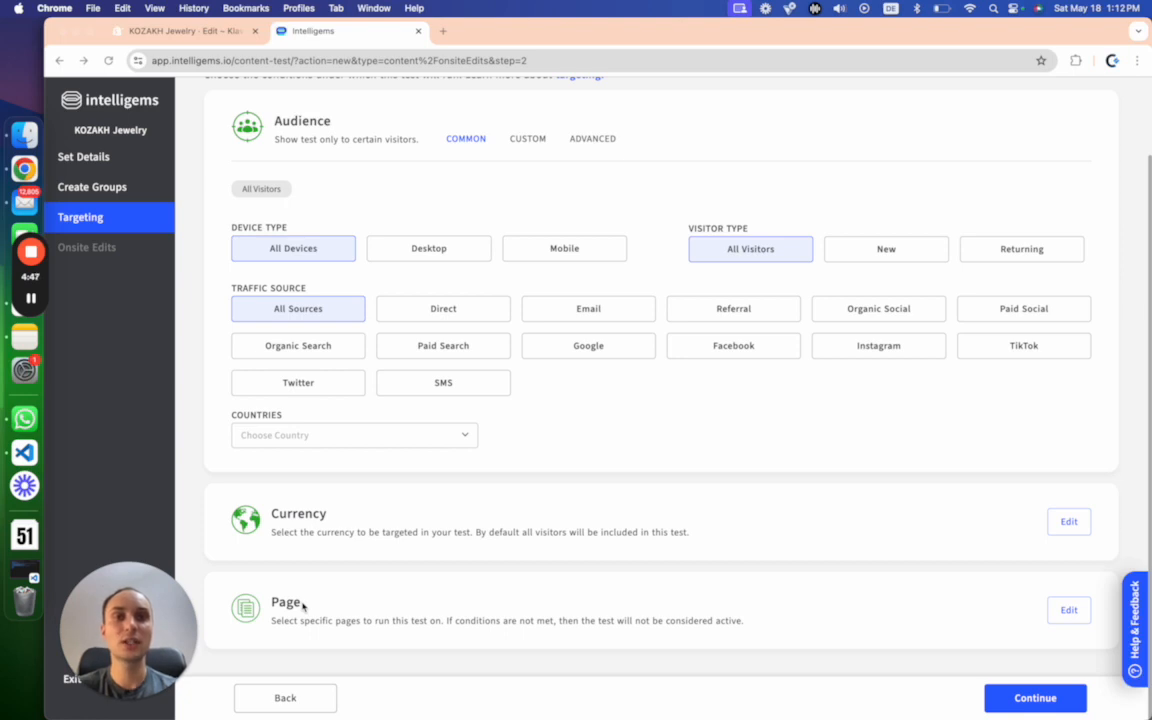
Add a URL Visited condition to the page targeting, using the equals operator
{"action": "left_click", "coordinate": [1066, 611]}
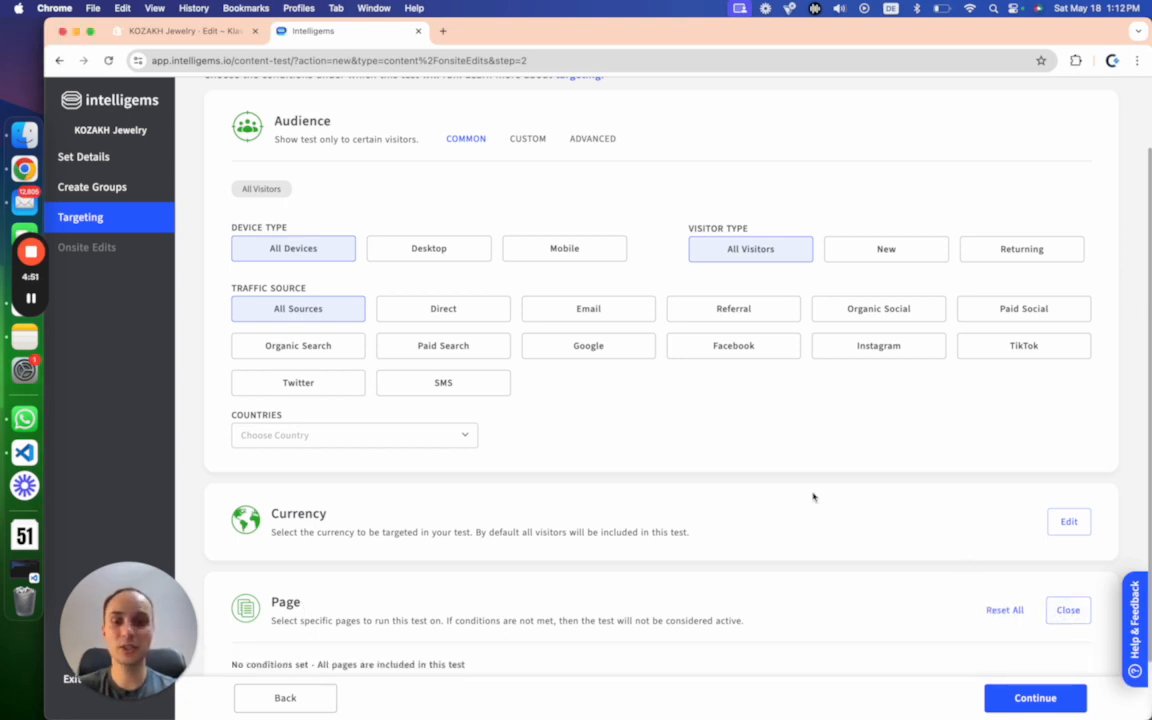
{"action": "scroll", "coordinate": [813, 496], "scroll_direction": "down", "scroll_amount": 2}
{"action": "left_click", "coordinate": [277, 615]}
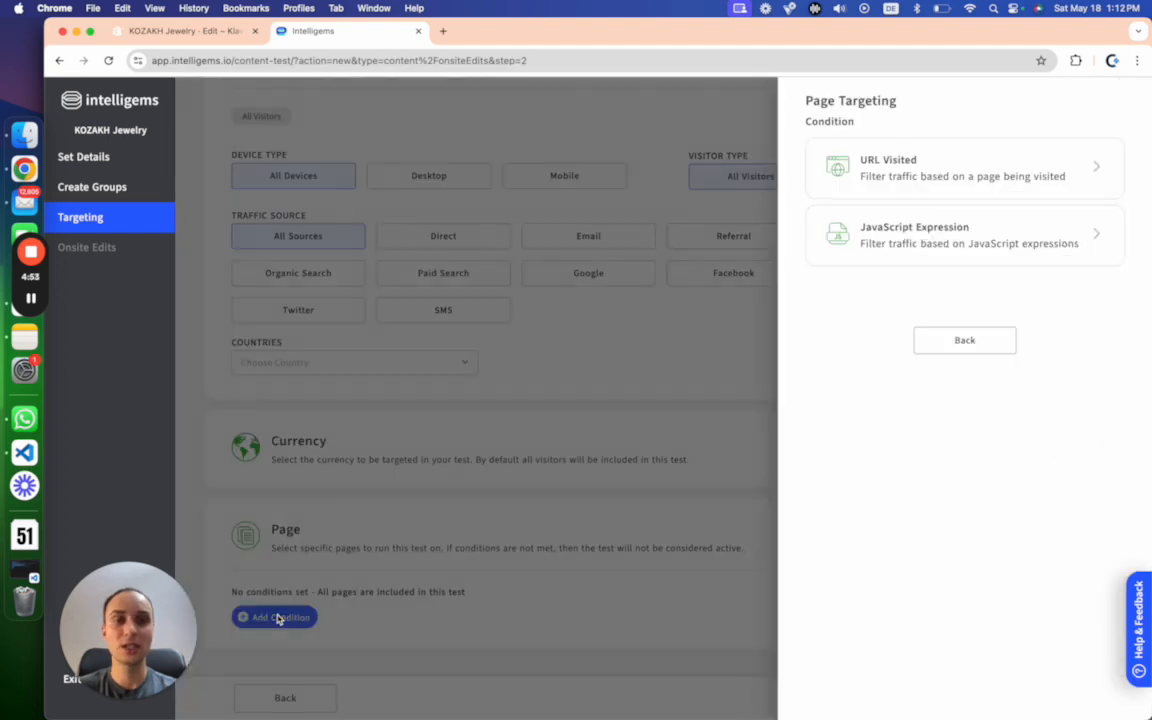
{"action": "left_click", "coordinate": [895, 162]}
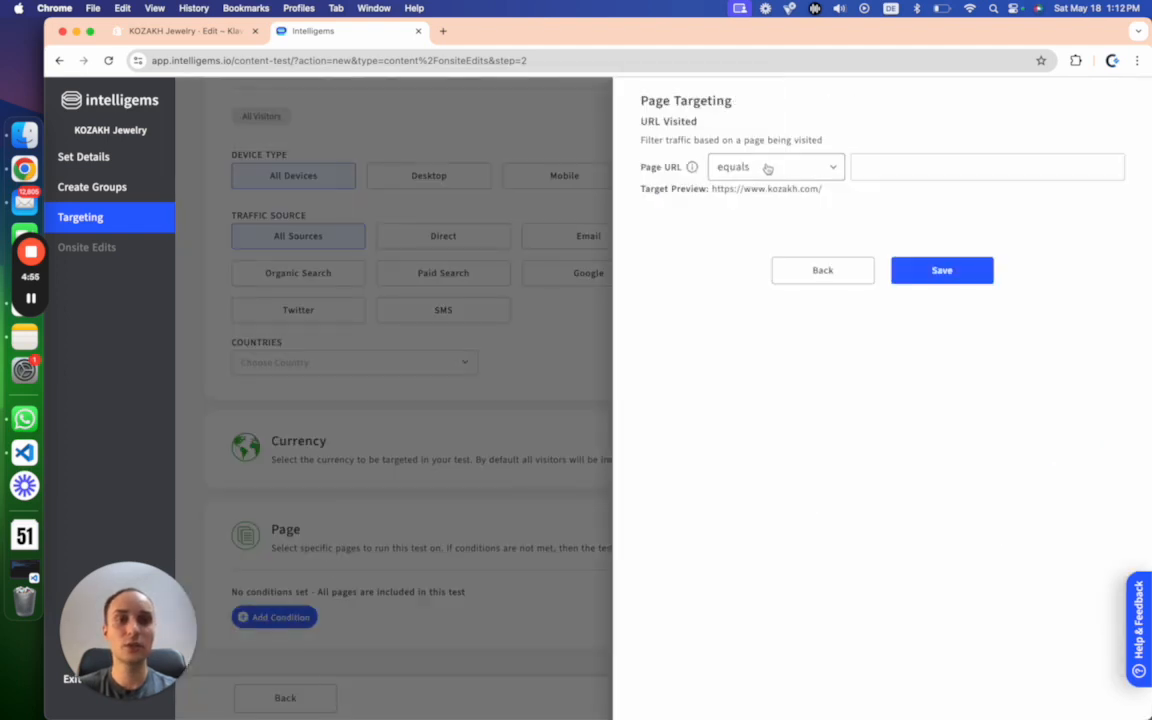
{"action": "left_click", "coordinate": [764, 168]}
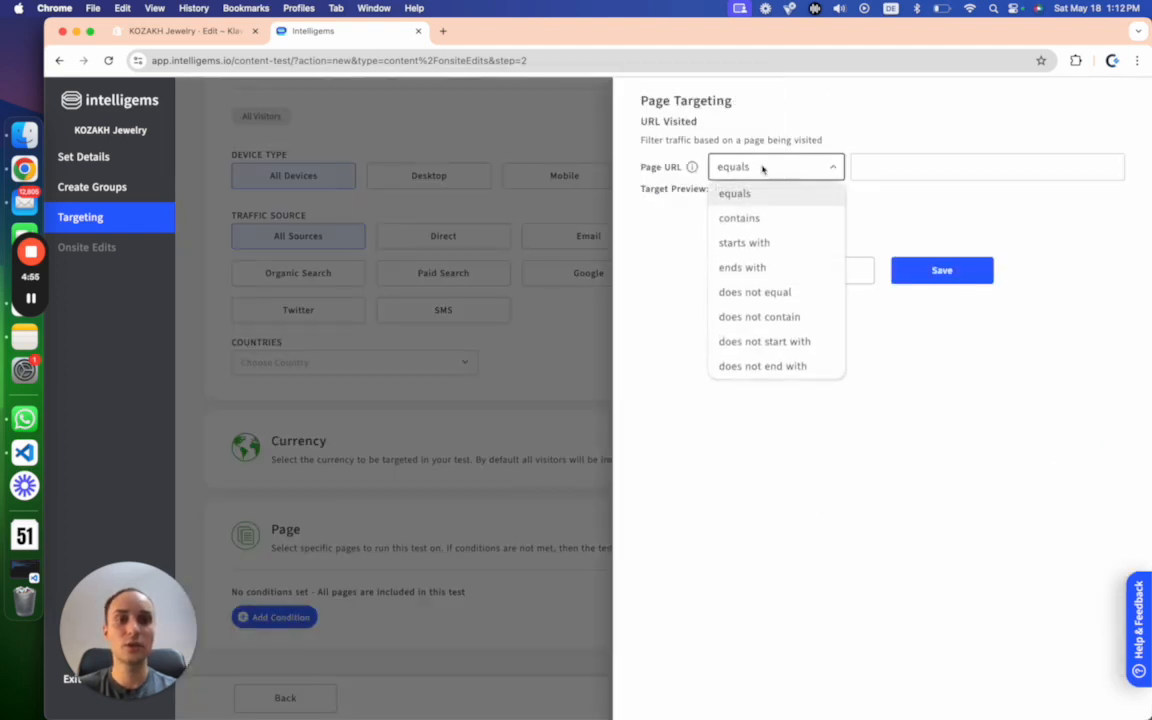
{"action": "left_click", "coordinate": [671, 224]}
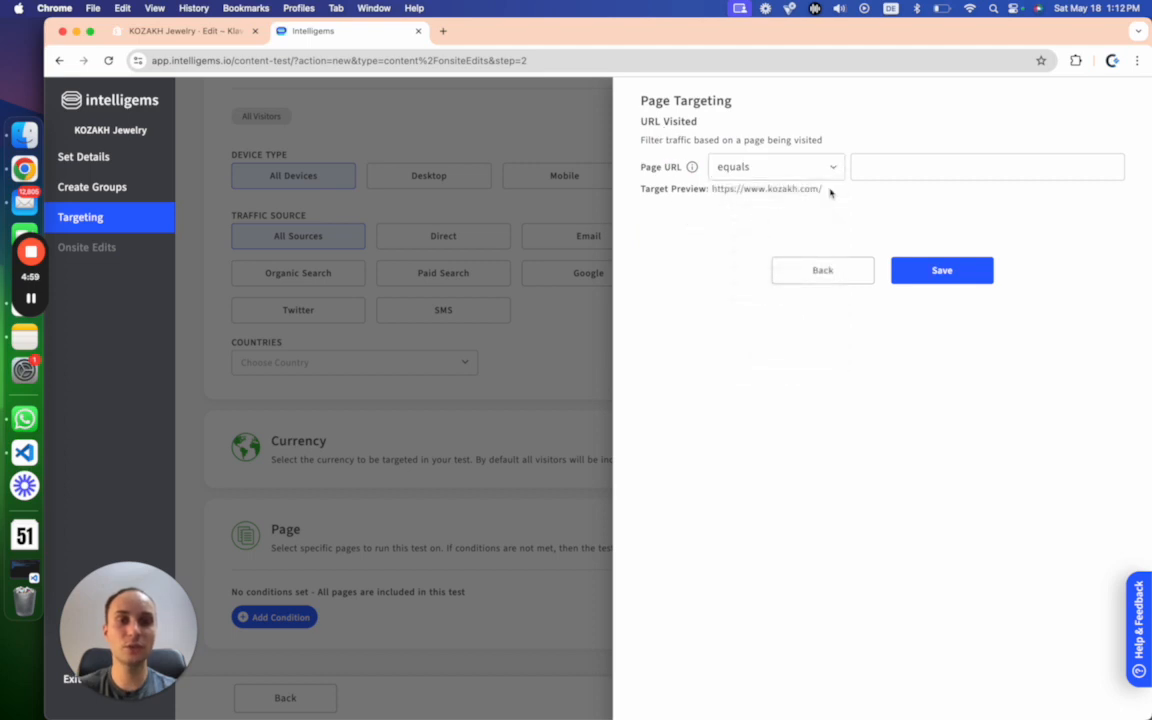
{"action": "left_click_drag", "start_coordinate": [830, 192], "coordinate": [712, 189]}
{"action": "key", "text": "super+c"}
{"action": "left_click", "coordinate": [865, 177]}
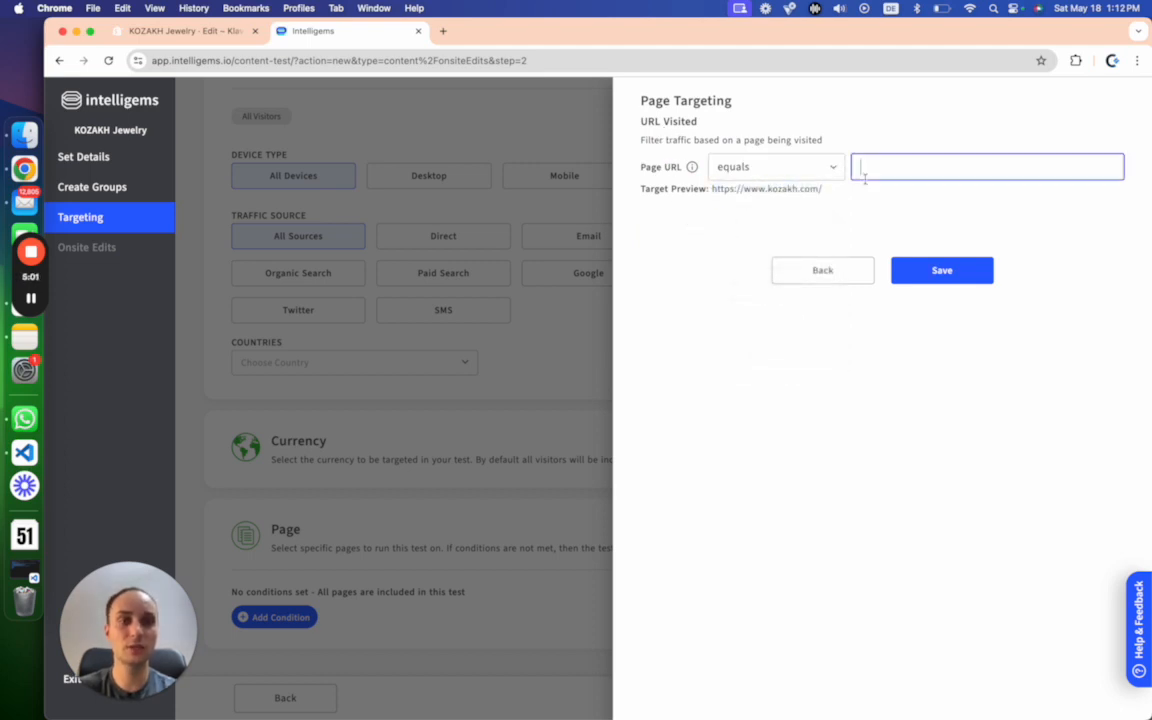
{"action": "key", "text": "super+v"}
{"action": "triple_click", "coordinate": [946, 167]}
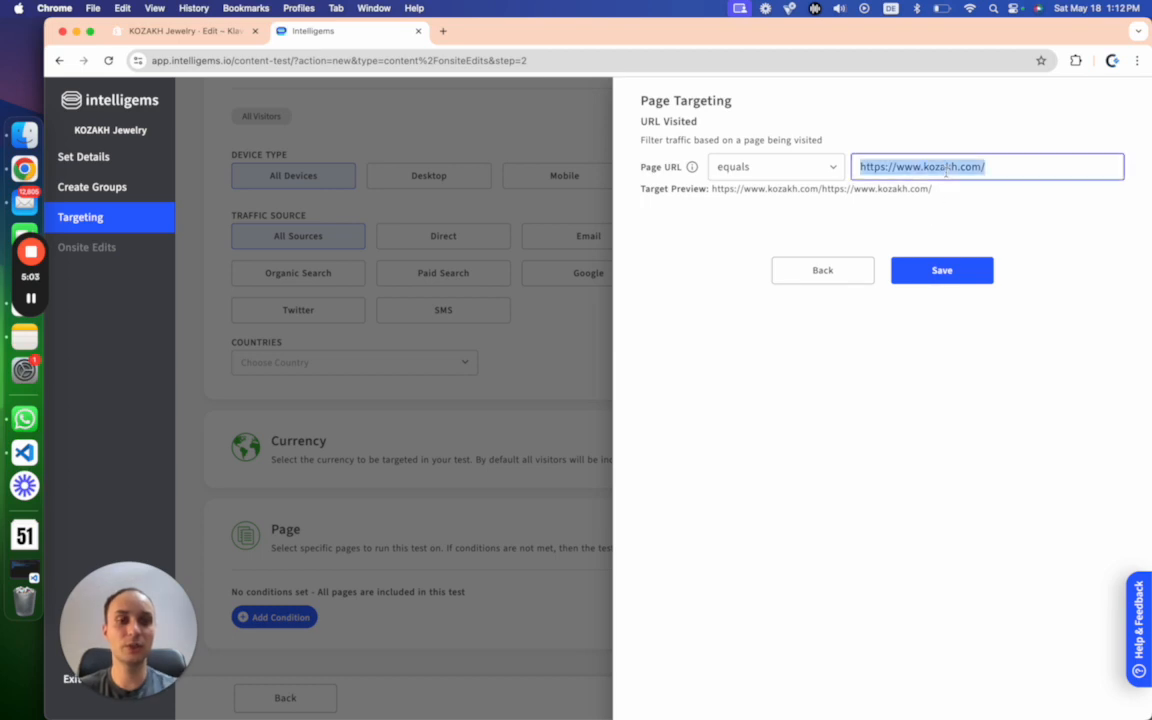
{"action": "key", "text": "BackSpace"}
Save the page condition with an empty URL to target only the homepage, and continue to the onsite edits
{"action": "left_click", "coordinate": [964, 272]}
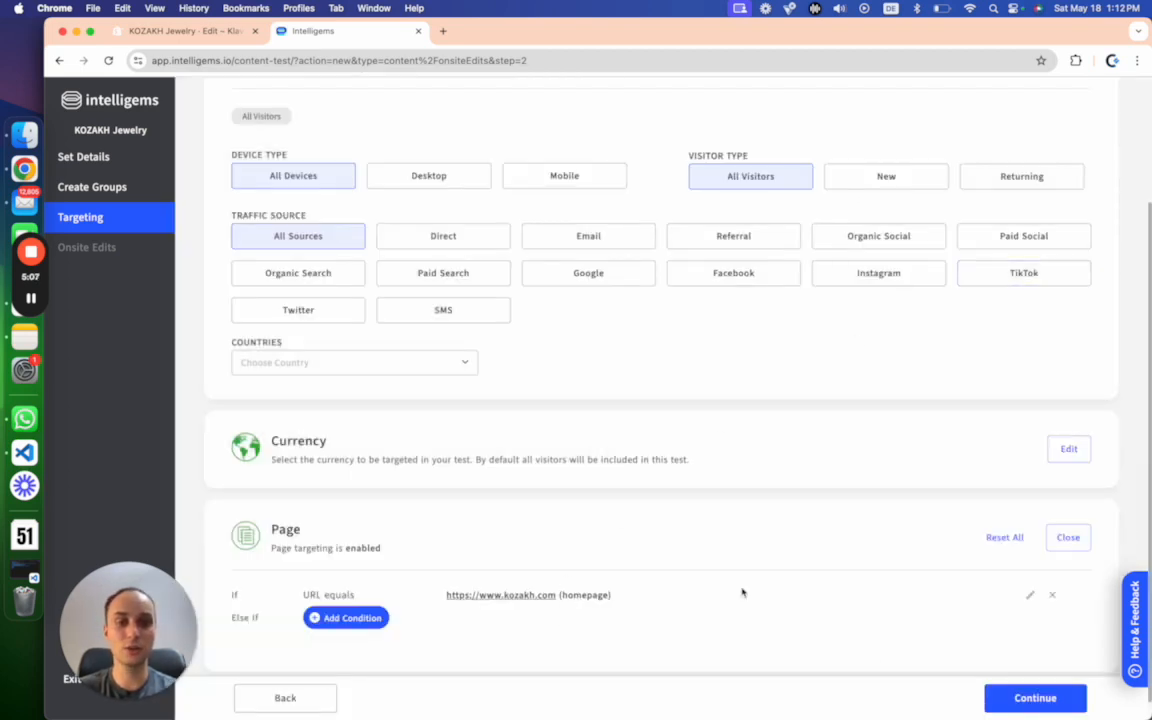
{"action": "left_click", "coordinate": [1030, 700]}
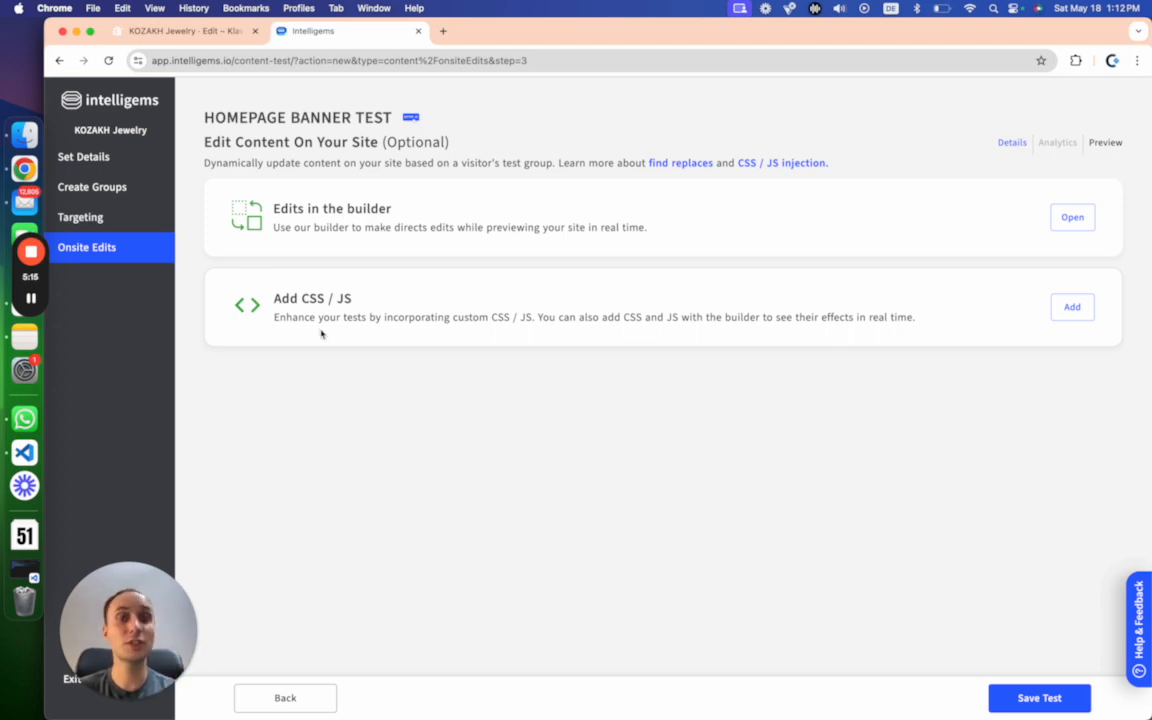
Open the onsite edits builder on the selected Klaviyo Popup theme and set the storefront's country to United States
{"action": "left_click", "coordinate": [1069, 219]}
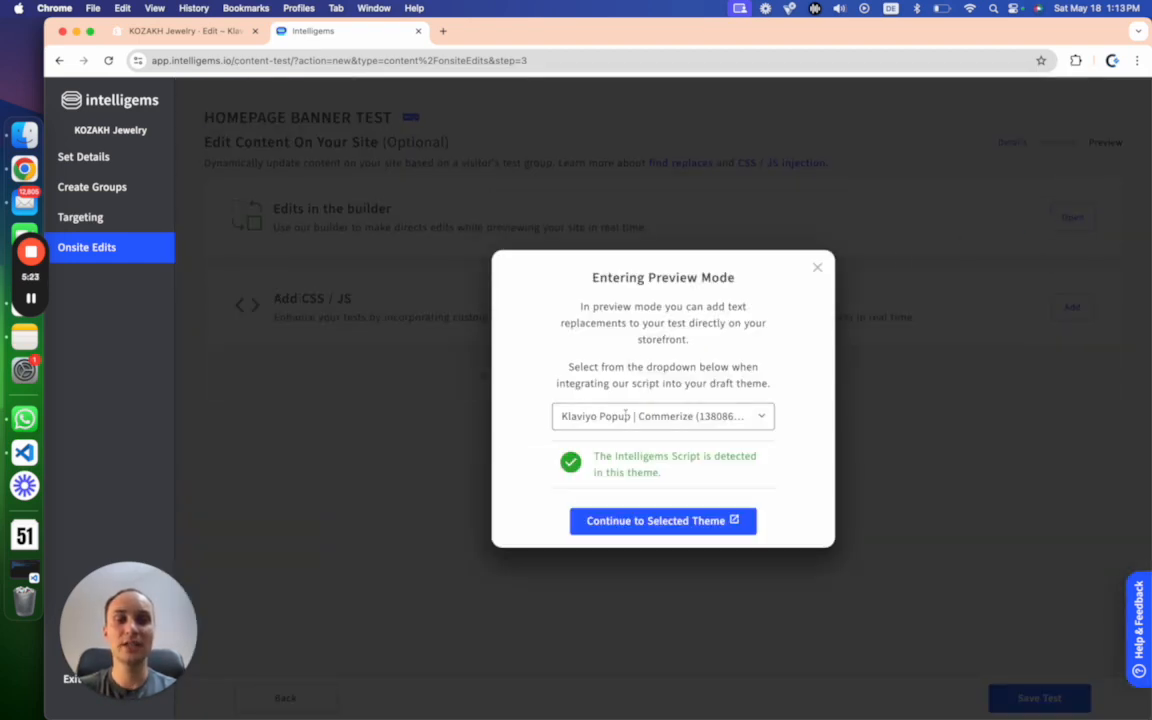
{"action": "left_click", "coordinate": [677, 522]}
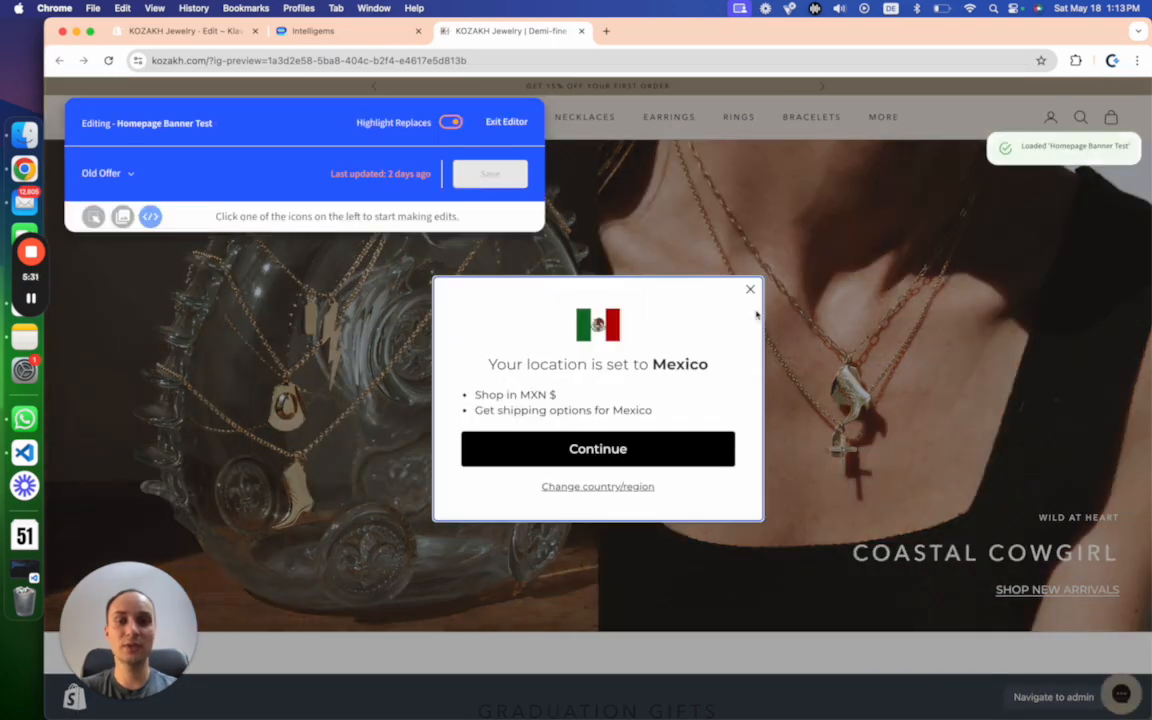
{"action": "left_click", "coordinate": [624, 489]}
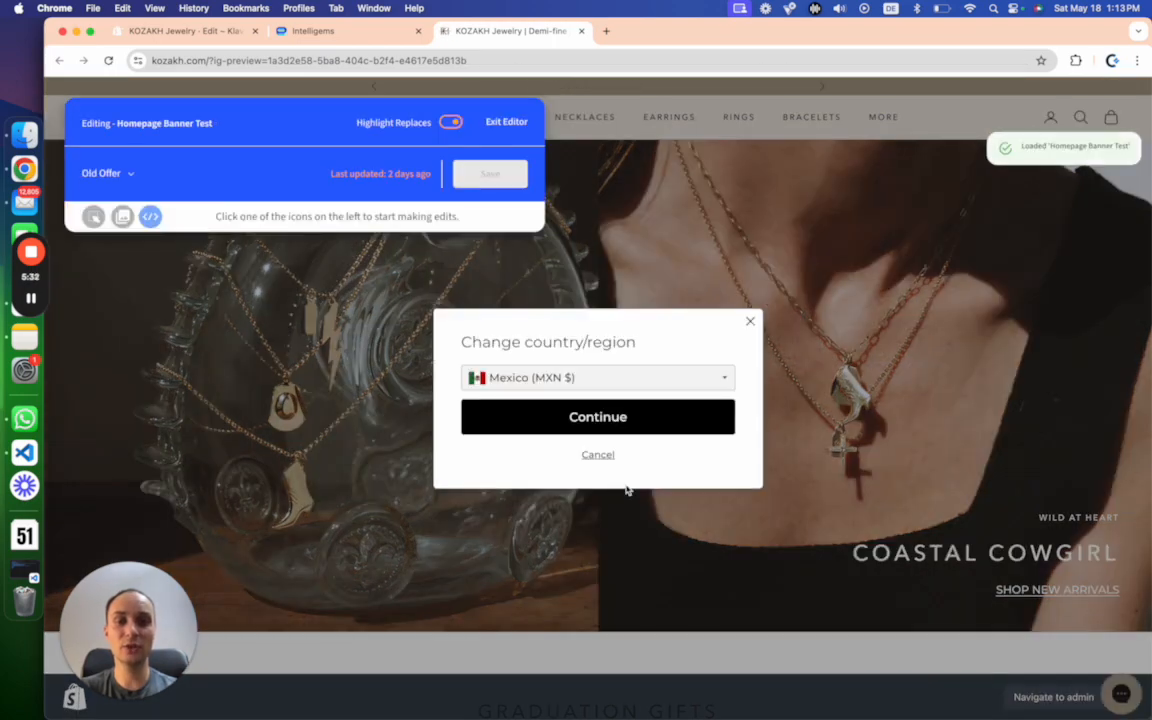
{"action": "left_click", "coordinate": [656, 380]}
{"action": "scroll", "coordinate": [607, 451], "scroll_direction": "down", "scroll_amount": 10}
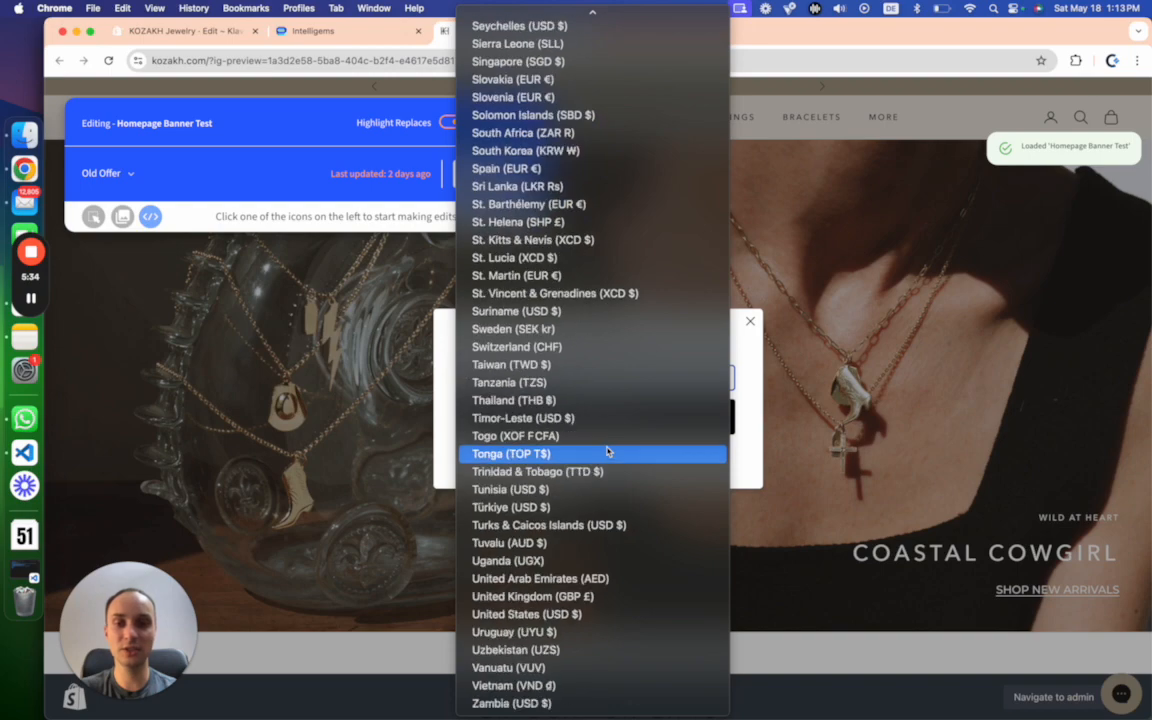
{"action": "left_click", "coordinate": [541, 614]}
{"action": "left_click", "coordinate": [692, 428]}
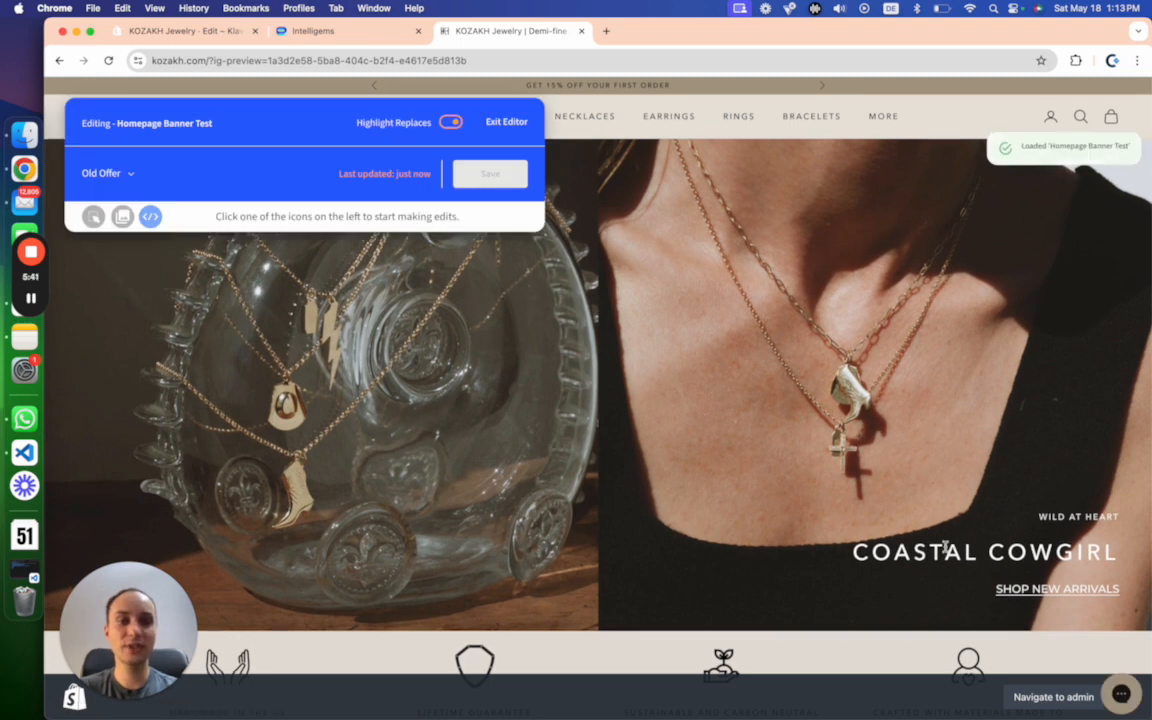
For the New Offer group, replace the "Coastal Cowgirl" banner headline text with "New Offer" and save the edit
{"action": "scroll", "coordinate": [945, 547], "scroll_direction": "down", "scroll_amount": 2}
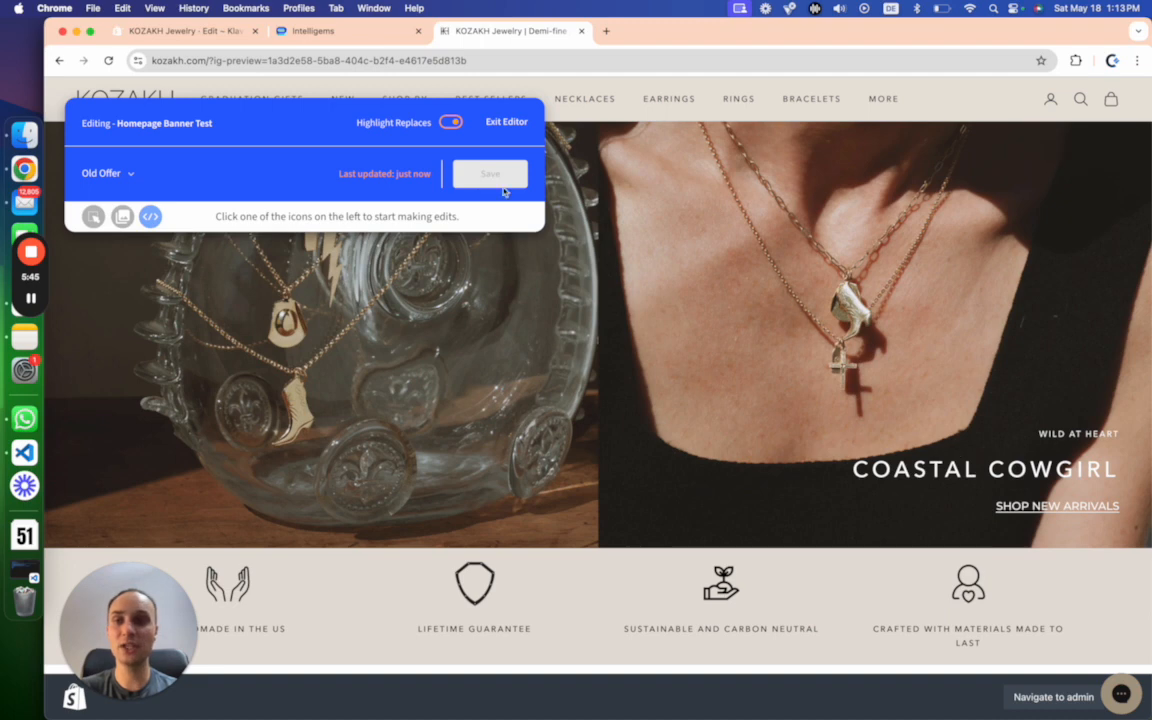
{"action": "left_click", "coordinate": [93, 216]}
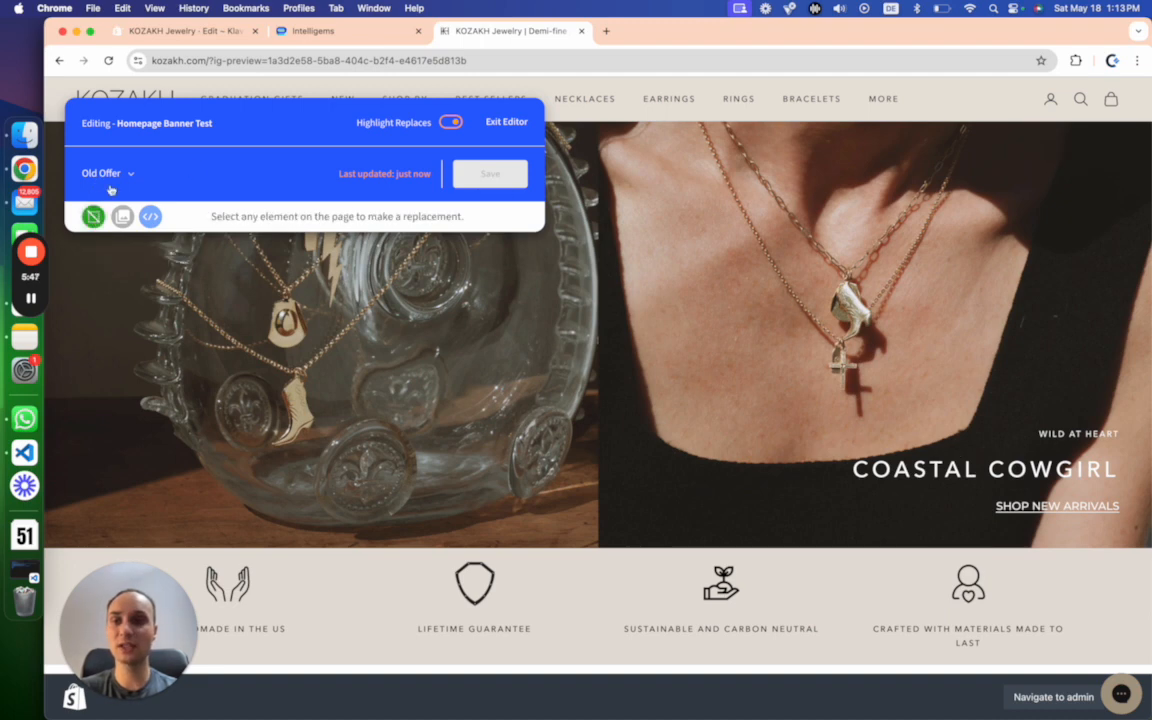
{"action": "left_click", "coordinate": [105, 173]}
{"action": "left_click", "coordinate": [115, 220]}
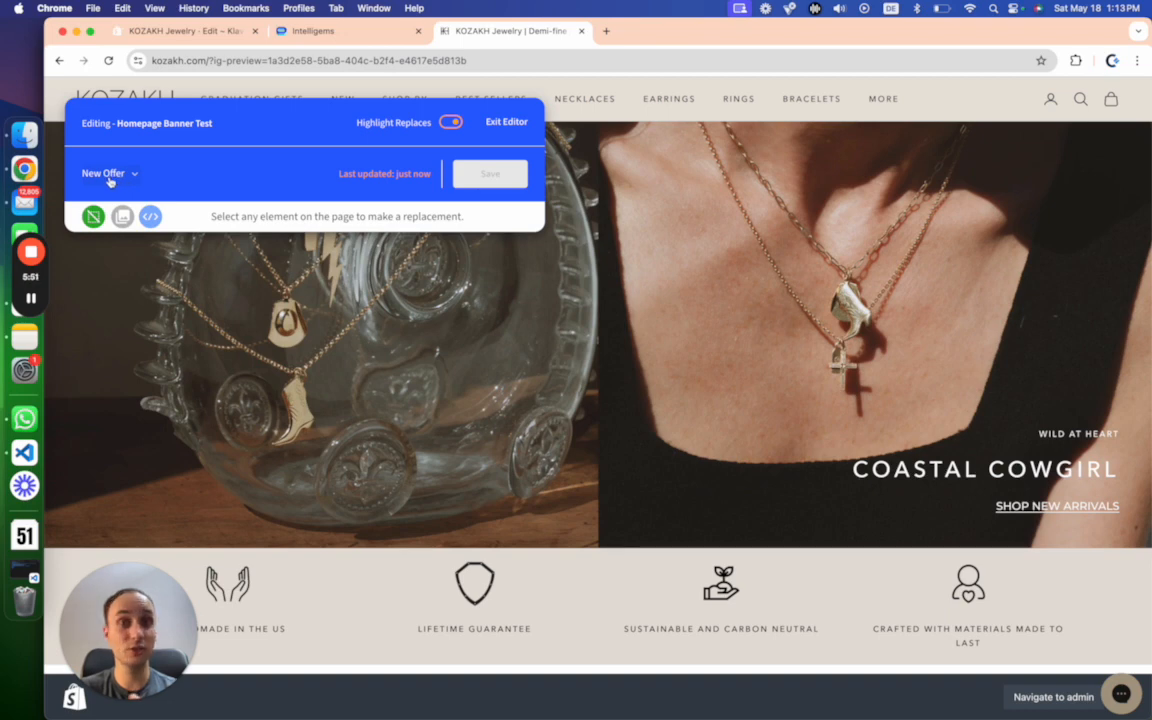
{"action": "left_click", "coordinate": [940, 462]}
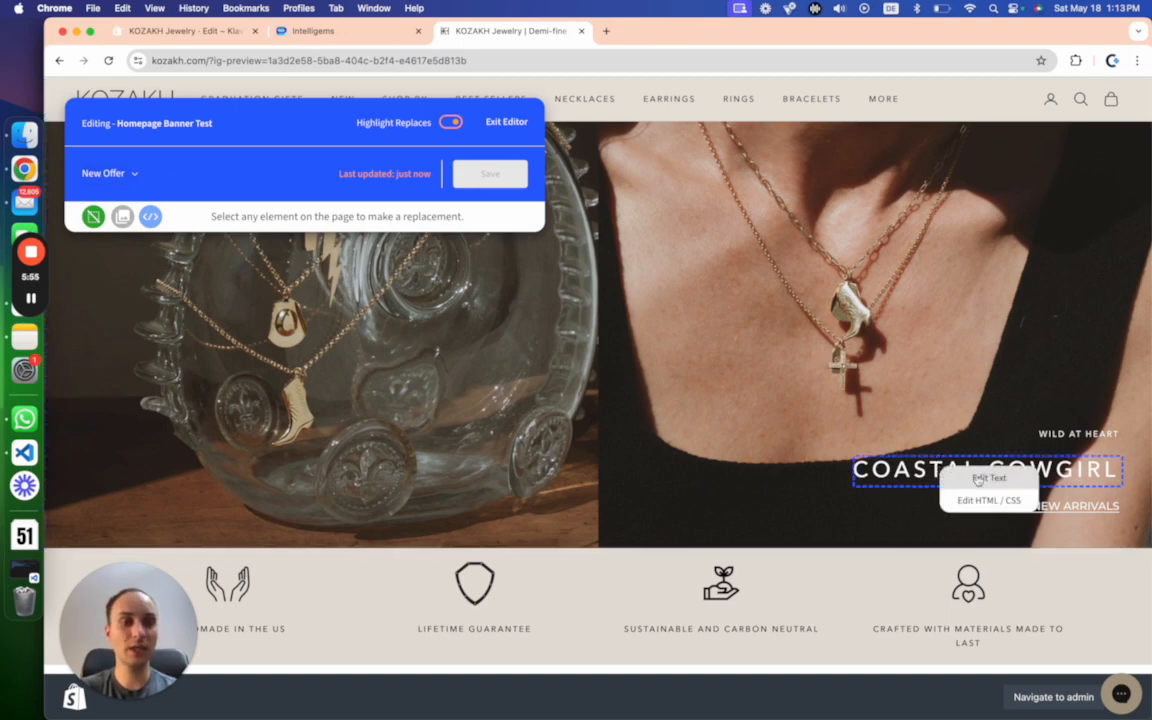
{"action": "left_click", "coordinate": [977, 478]}
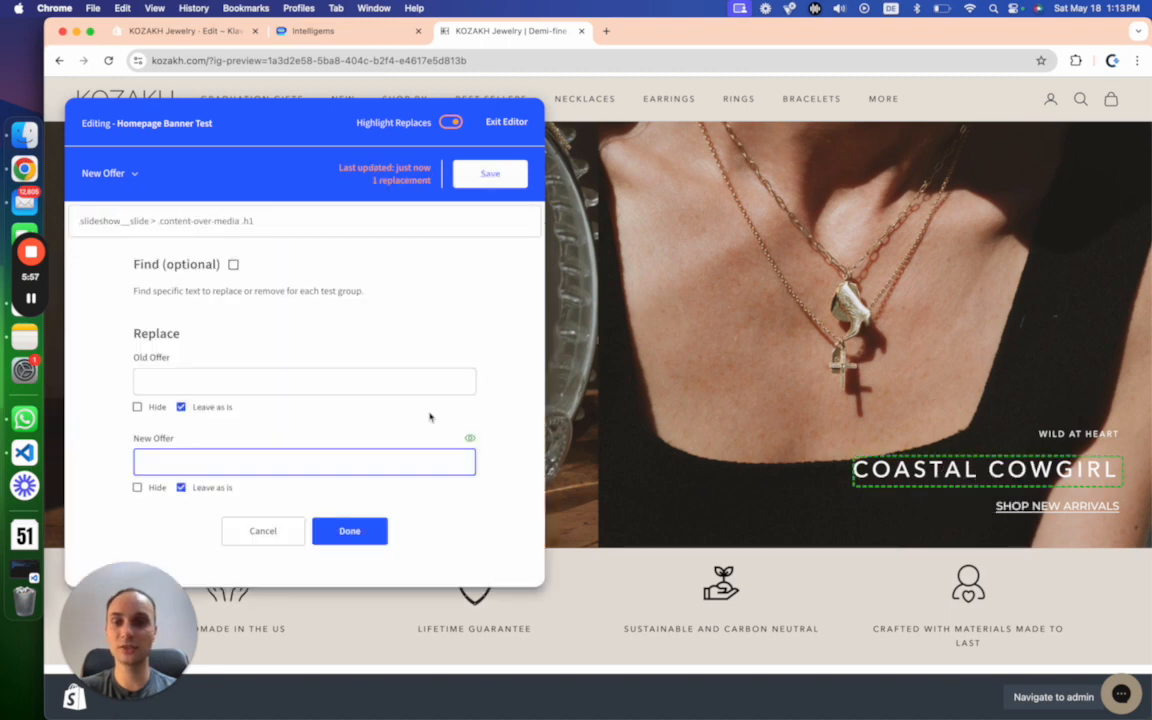
{"action": "type", "text": "New Offer"}
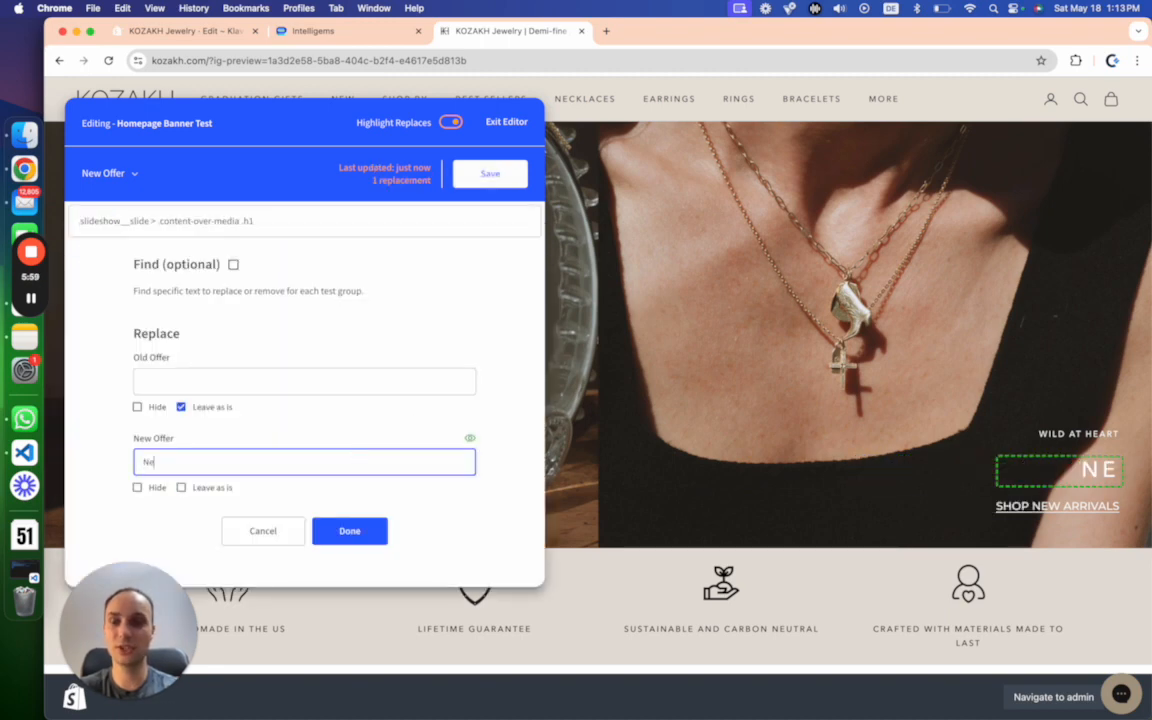
{"action": "left_click", "coordinate": [366, 531]}
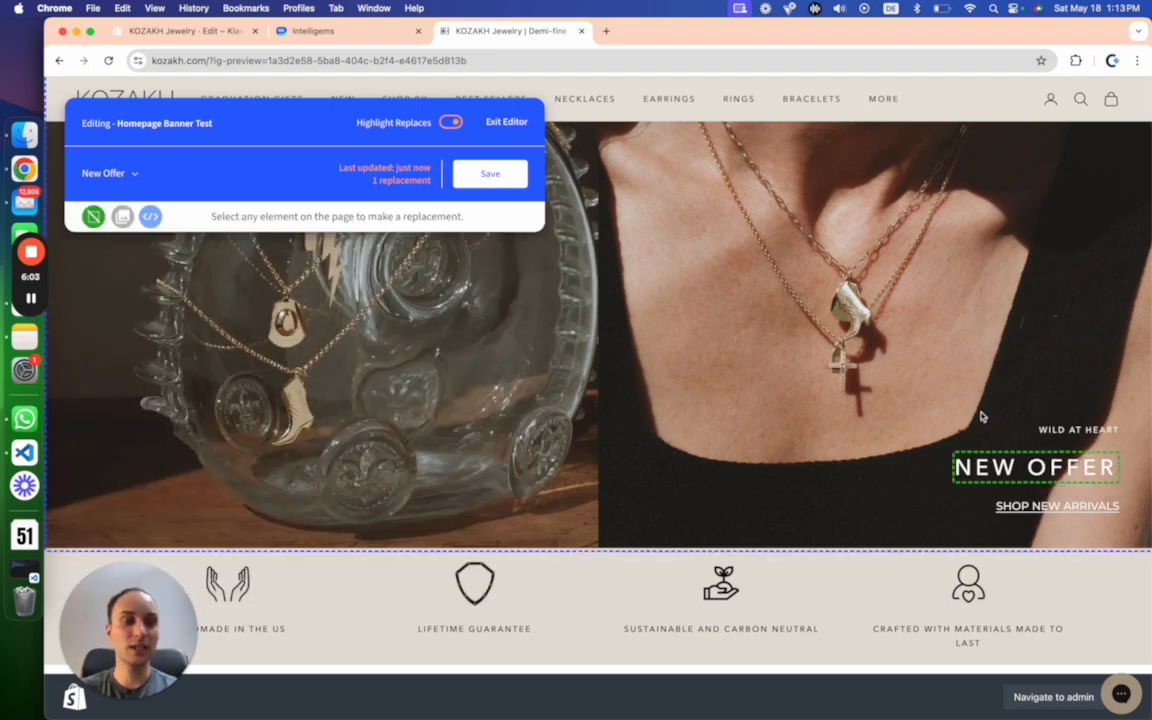
{"action": "left_click", "coordinate": [515, 176]}
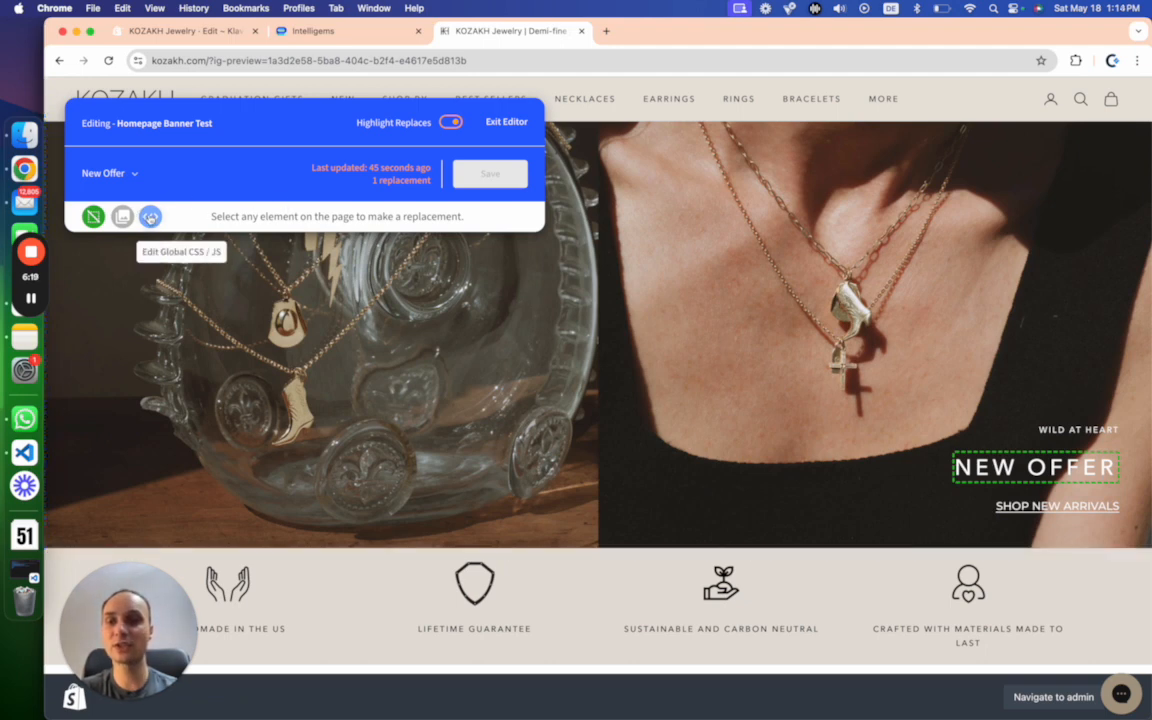
View the global CSS and JavaScript editor for the New Offer group and close it without adding code
{"action": "left_click", "coordinate": [150, 217]}
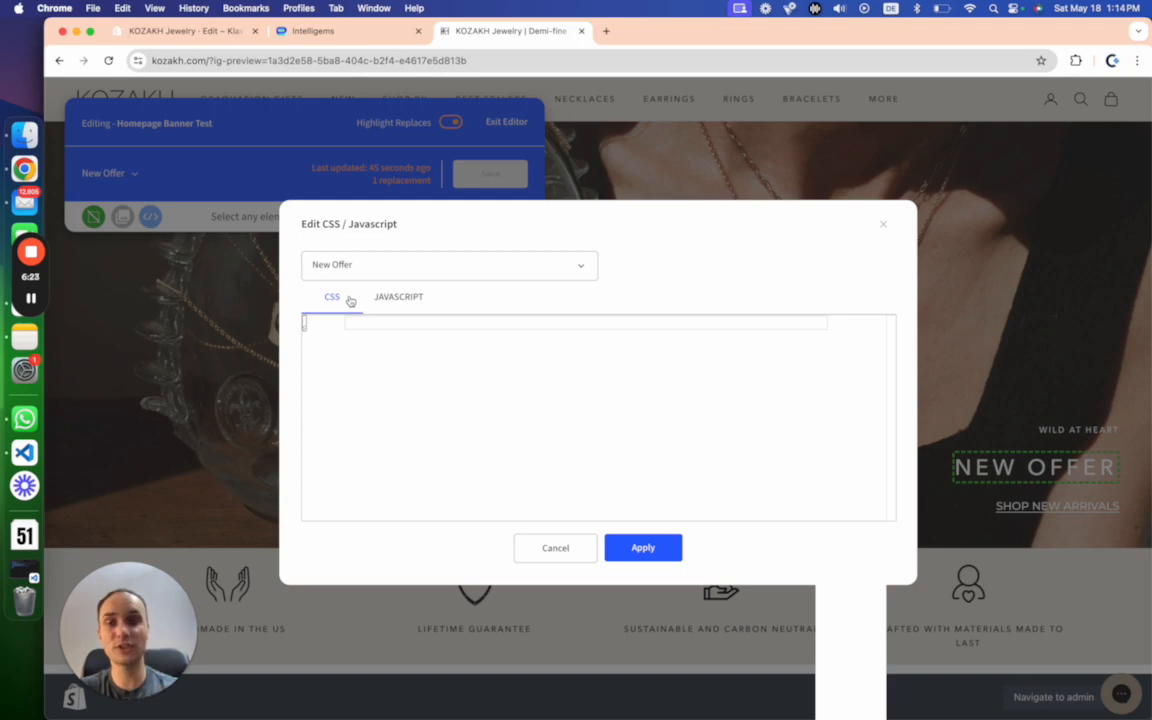
{"action": "left_click", "coordinate": [560, 547]}
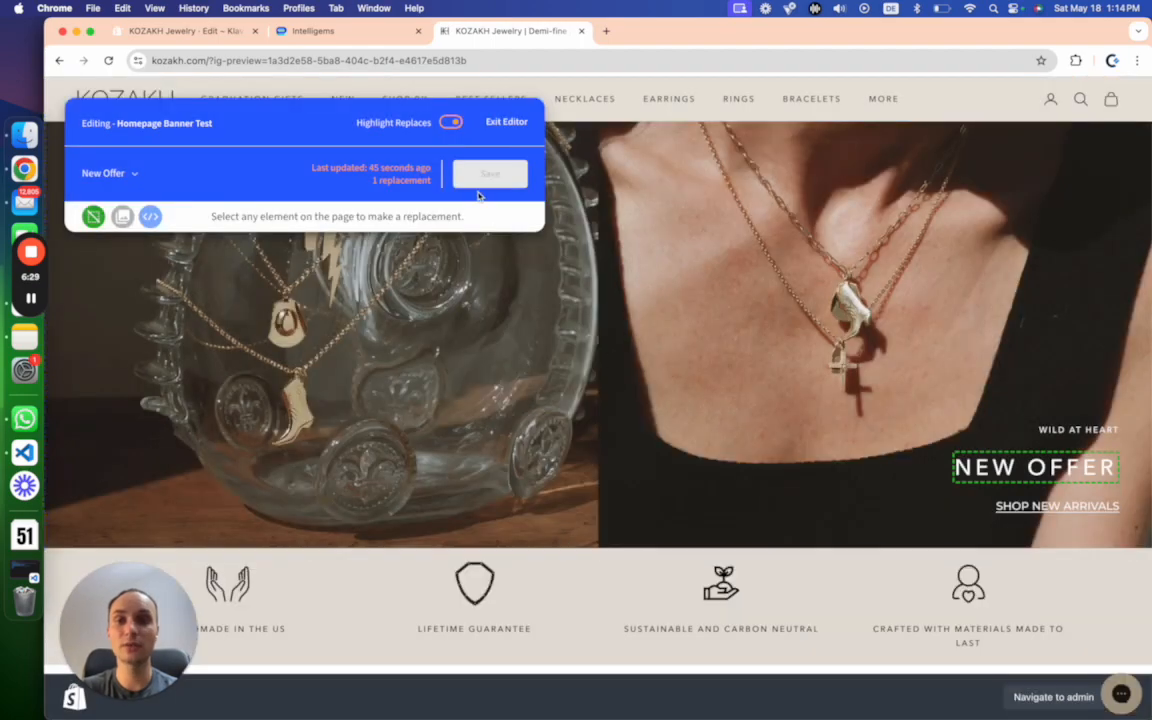
Exit the editor, update the preview with the saved changes and compare the banner in the New Offer and Old Offer groups
{"action": "left_click", "coordinate": [507, 122]}
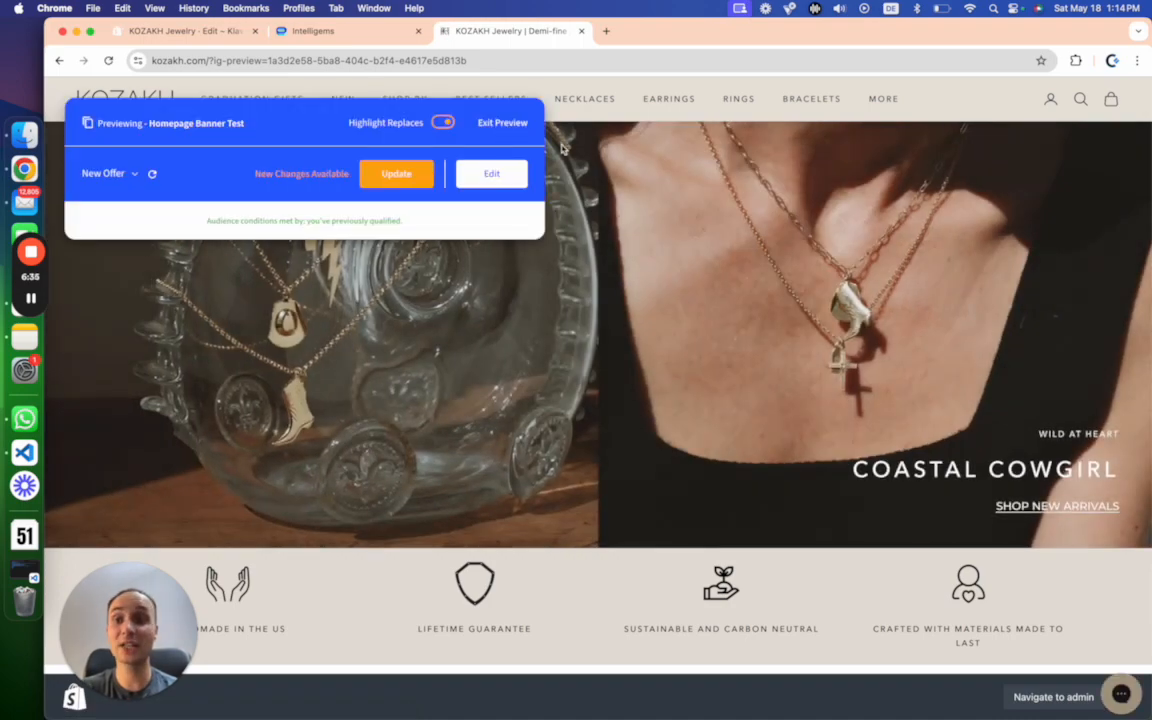
{"action": "left_click", "coordinate": [387, 172]}
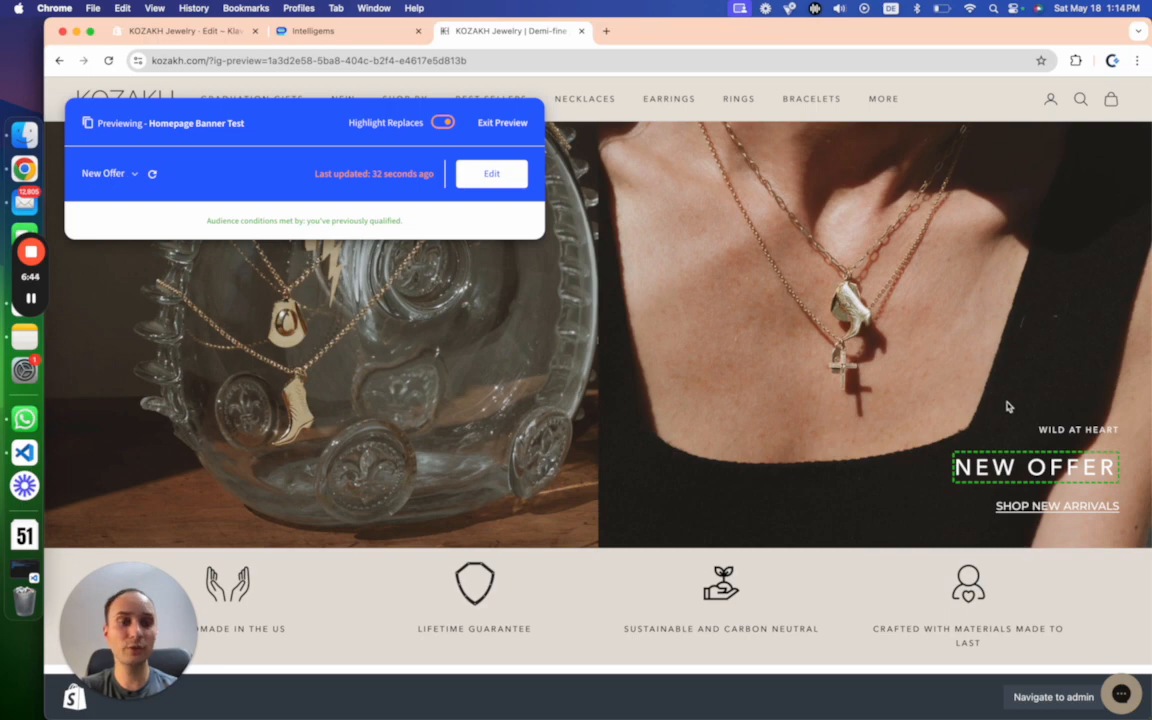
{"action": "left_click", "coordinate": [125, 174]}
{"action": "left_click", "coordinate": [128, 198]}
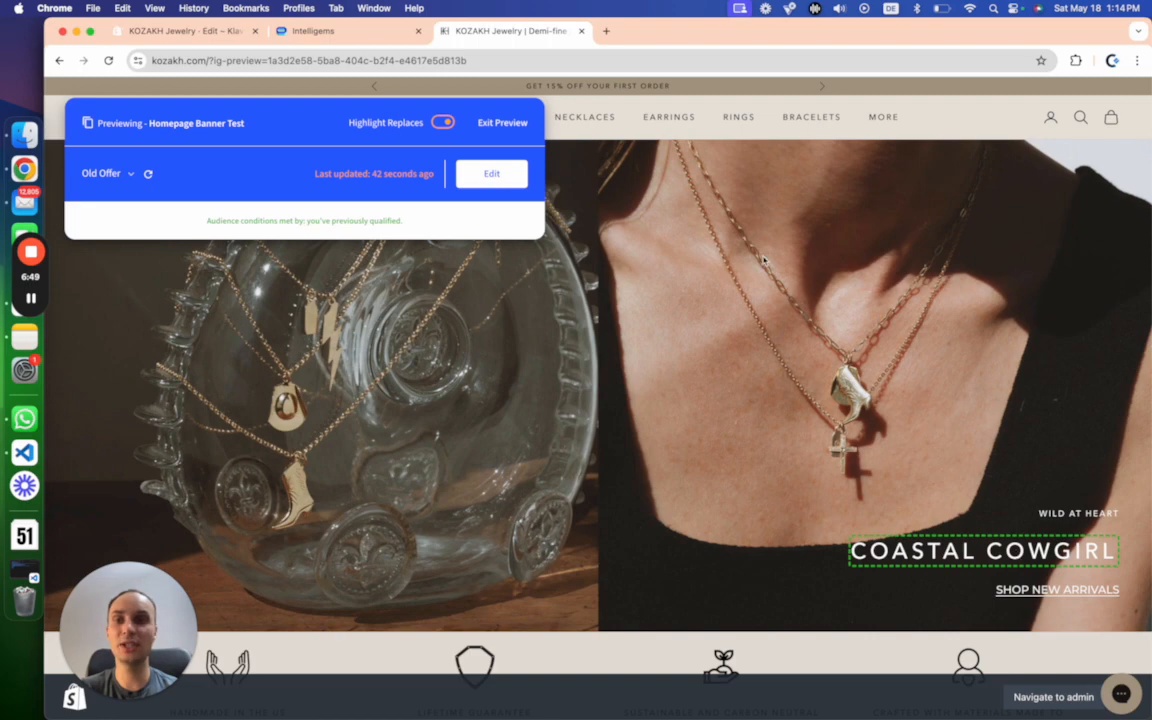
{"action": "left_click", "coordinate": [508, 123]}
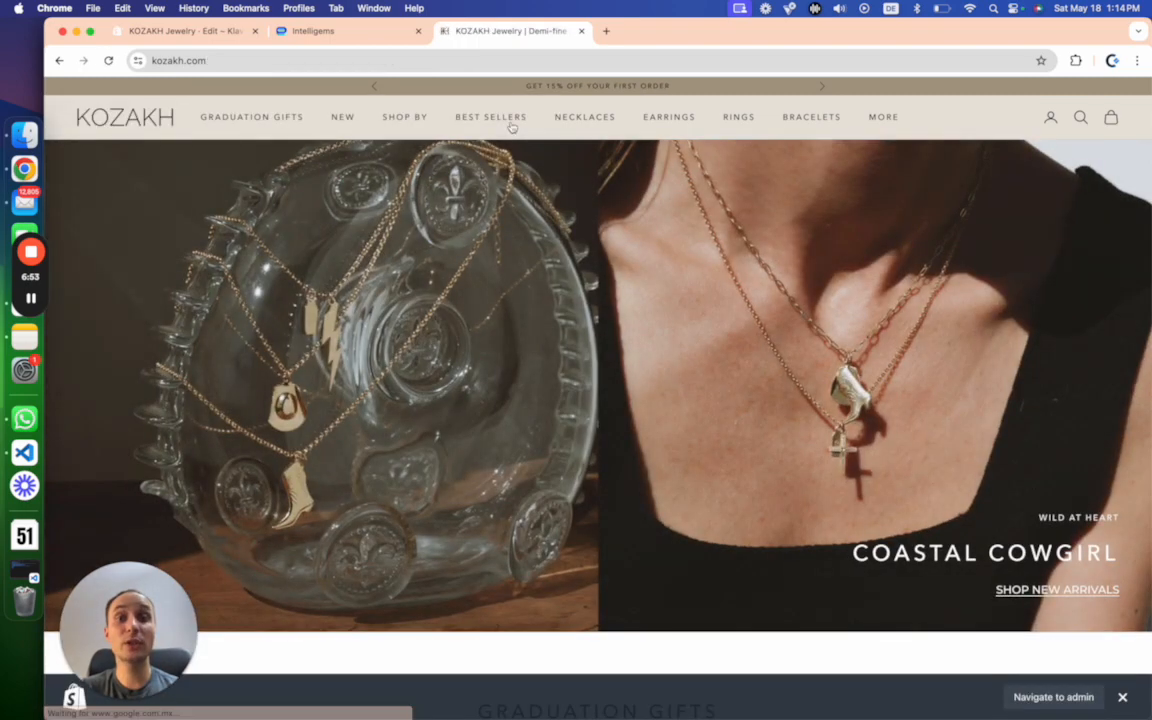
{"action": "left_click", "coordinate": [581, 31]}
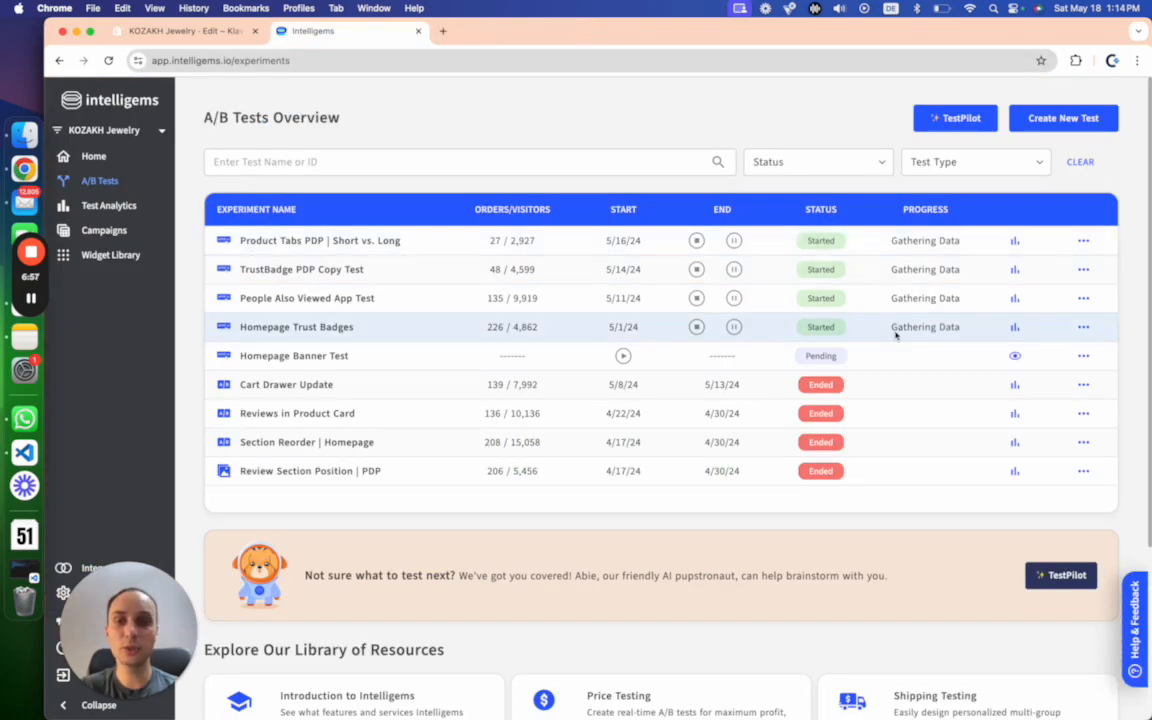
Open the desktop preview of the Homepage Banner Test and examine the banner in the browser's mobile device view
{"action": "left_click", "coordinate": [1016, 356]}
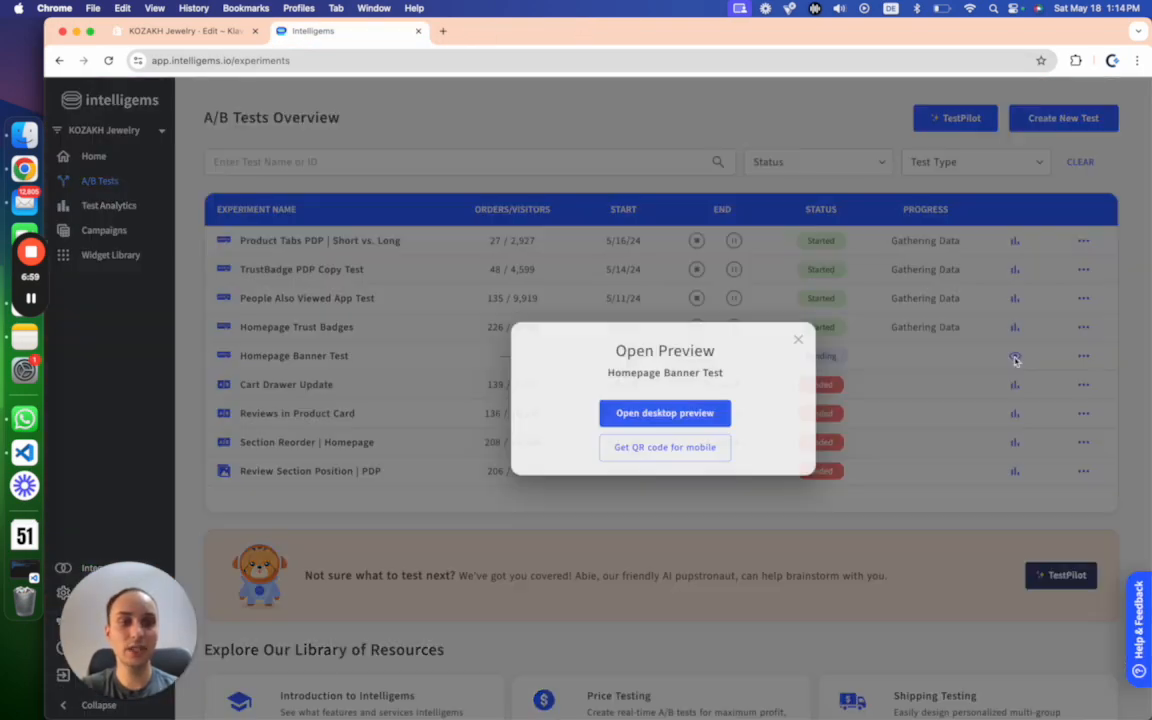
{"action": "left_click", "coordinate": [706, 420]}
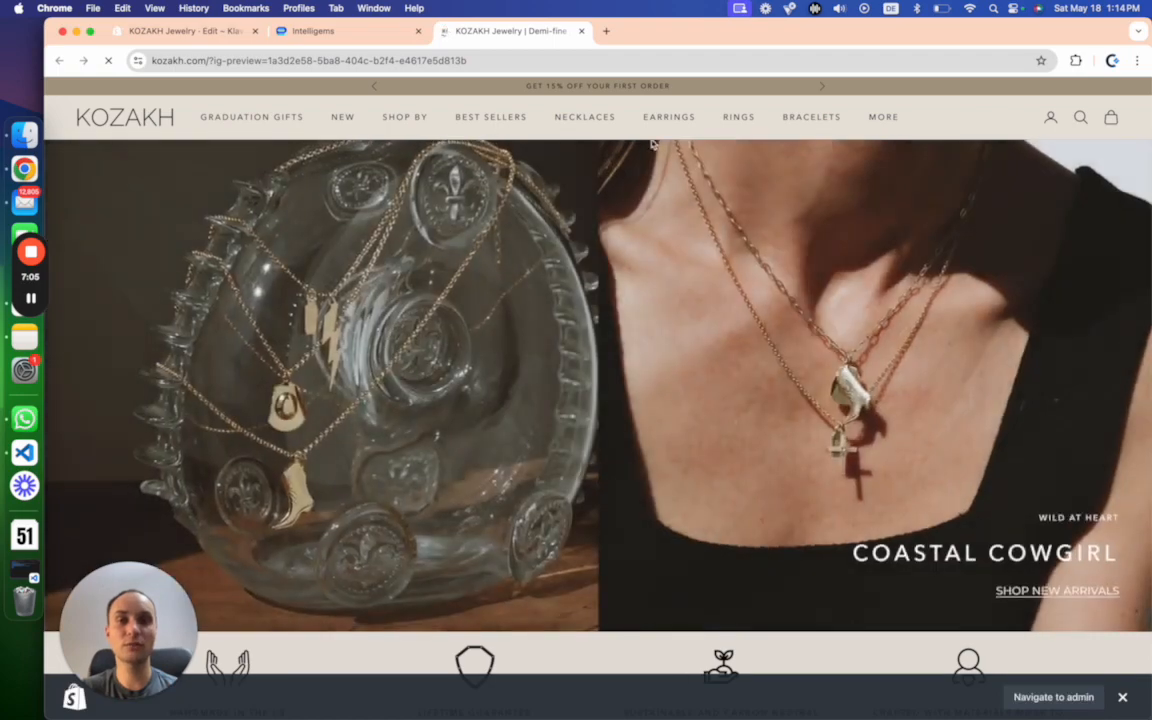
{"action": "right_click", "coordinate": [651, 239]}
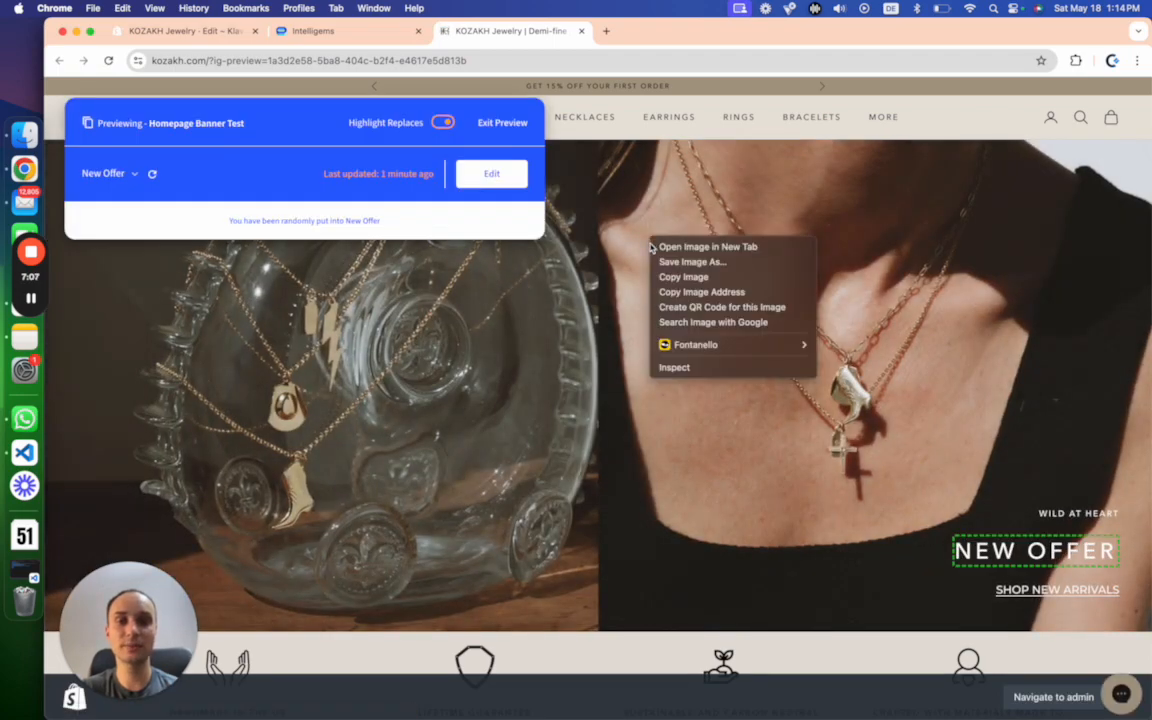
{"action": "left_click", "coordinate": [723, 368]}
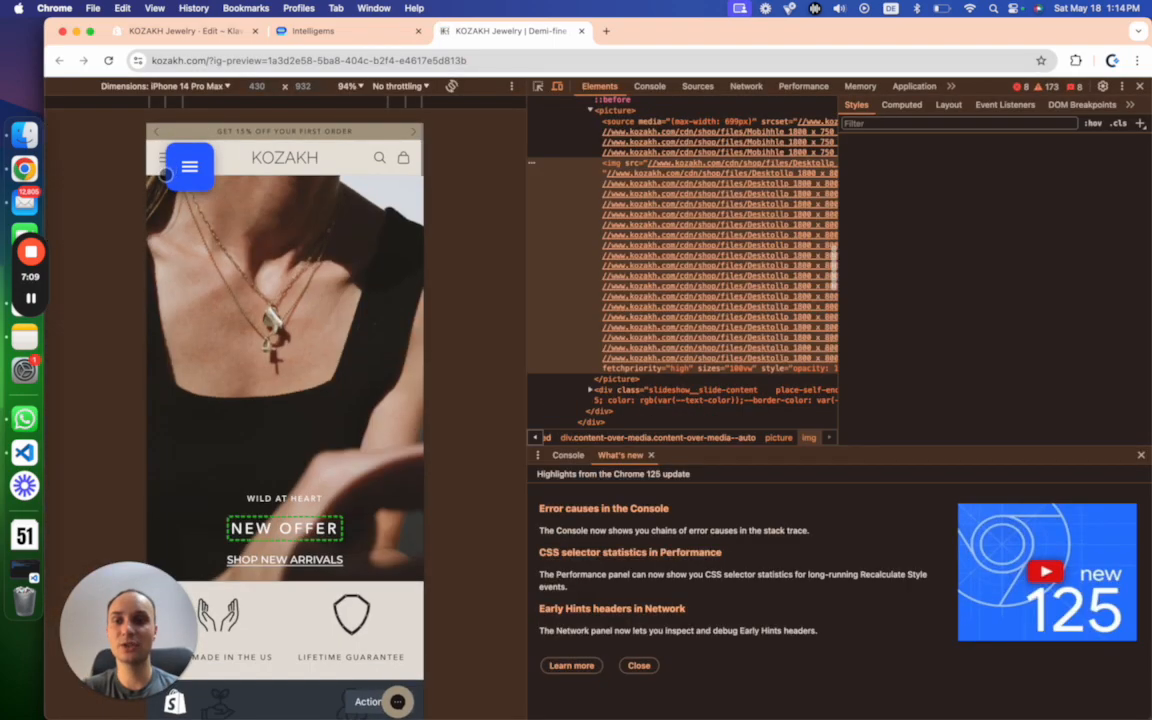
{"action": "left_click_drag", "start_coordinate": [185, 157], "coordinate": [376, 155]}
{"action": "left_click", "coordinate": [376, 155]}
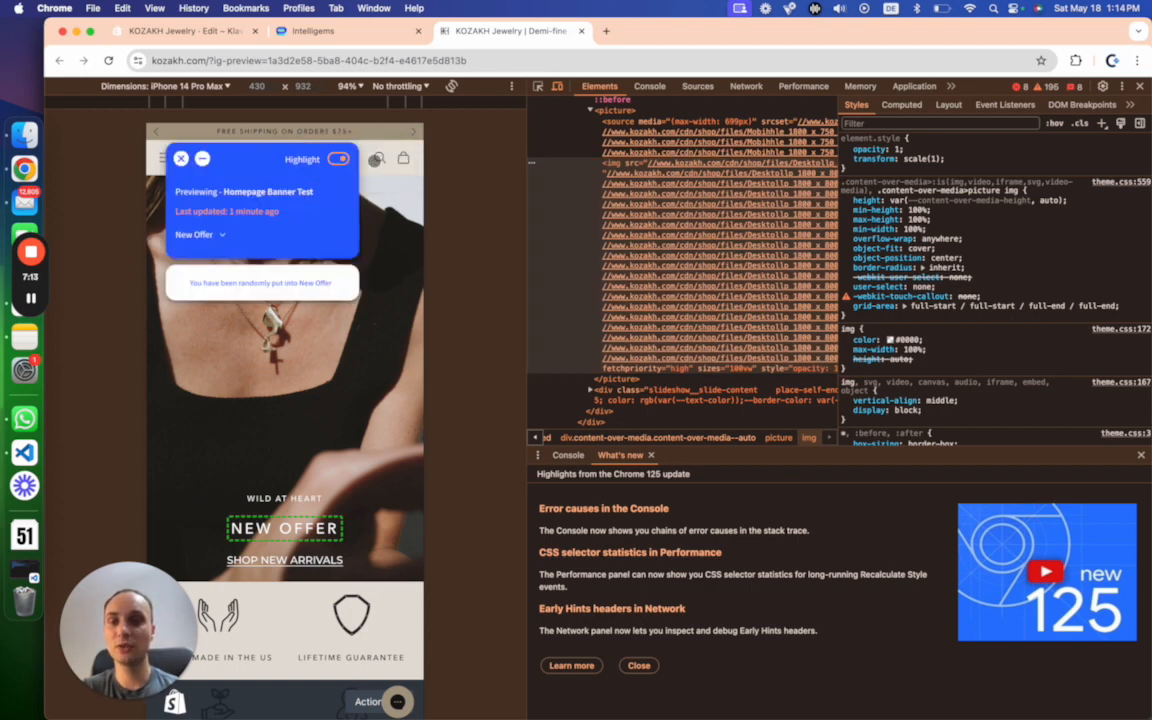
{"action": "scroll", "coordinate": [259, 393], "scroll_direction": "down", "scroll_amount": 3}
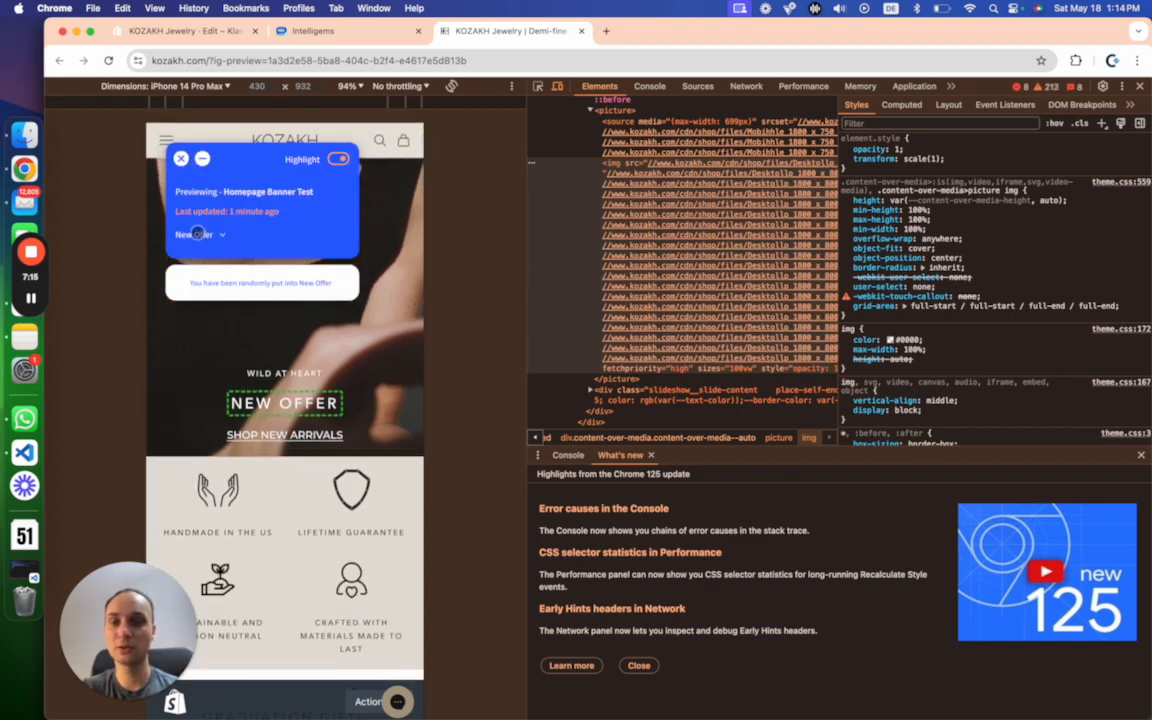
Switch the mobile preview to the Old Offer group to compare it, and return to the A/B tests overview
{"action": "left_click", "coordinate": [197, 234]}
{"action": "left_click", "coordinate": [198, 258]}
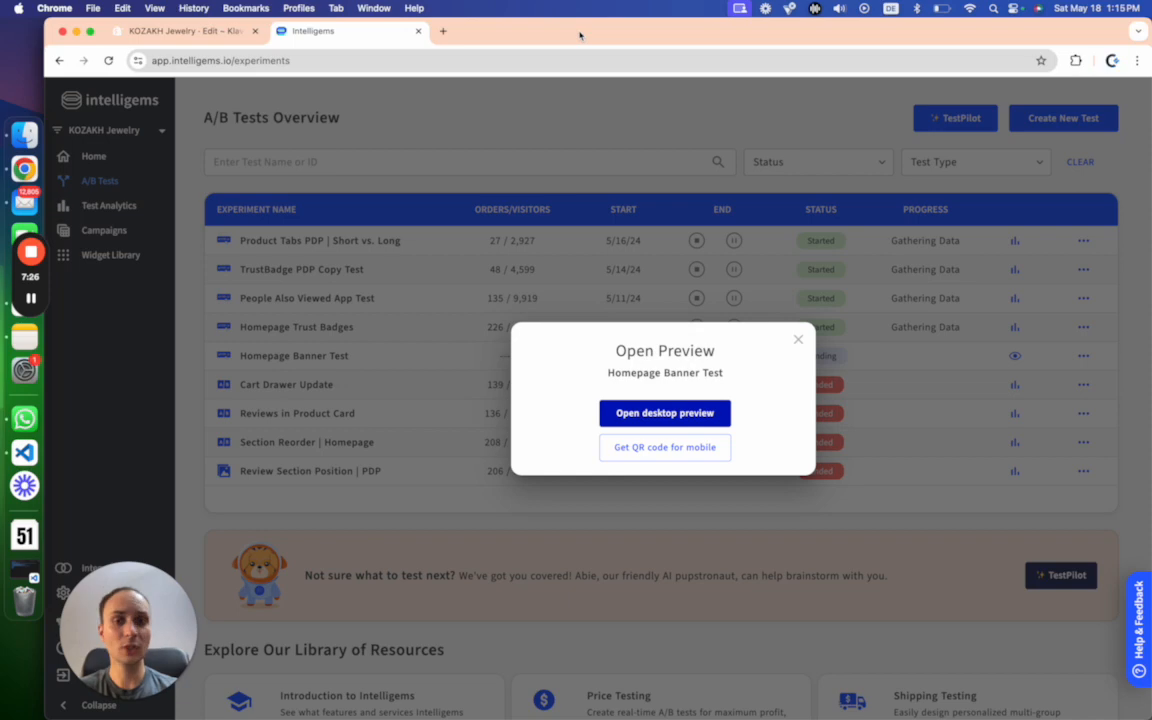
{"action": "left_click", "coordinate": [582, 31]}
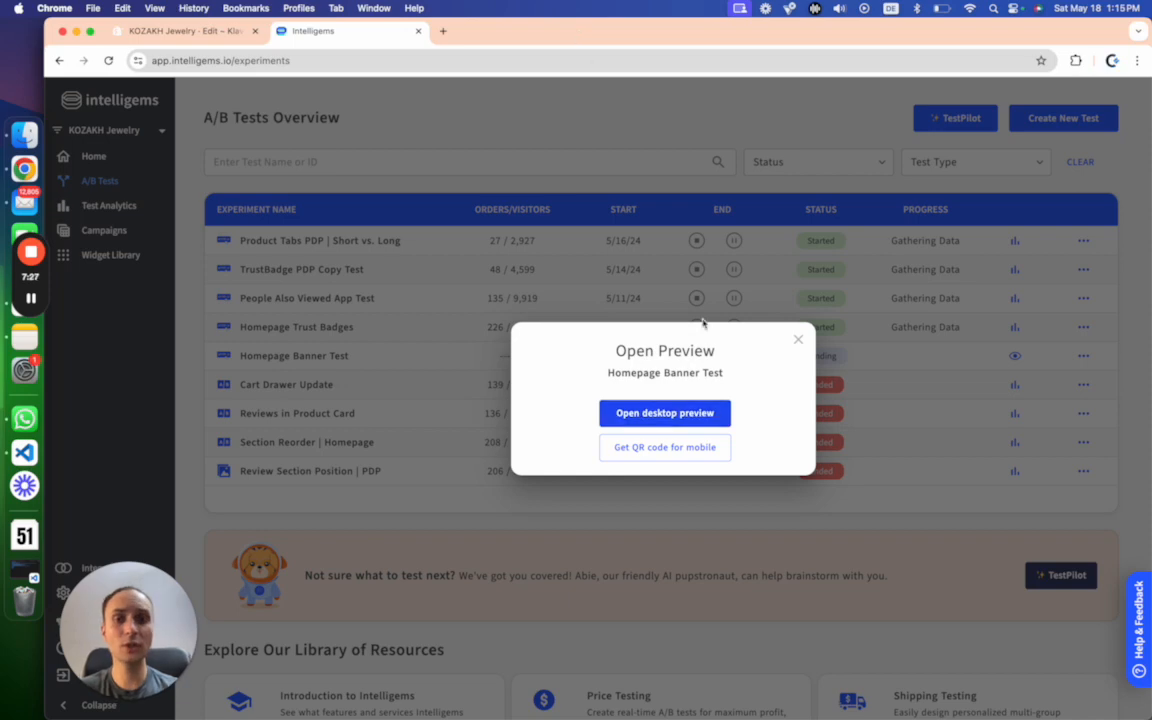
{"action": "left_click", "coordinate": [798, 339]}
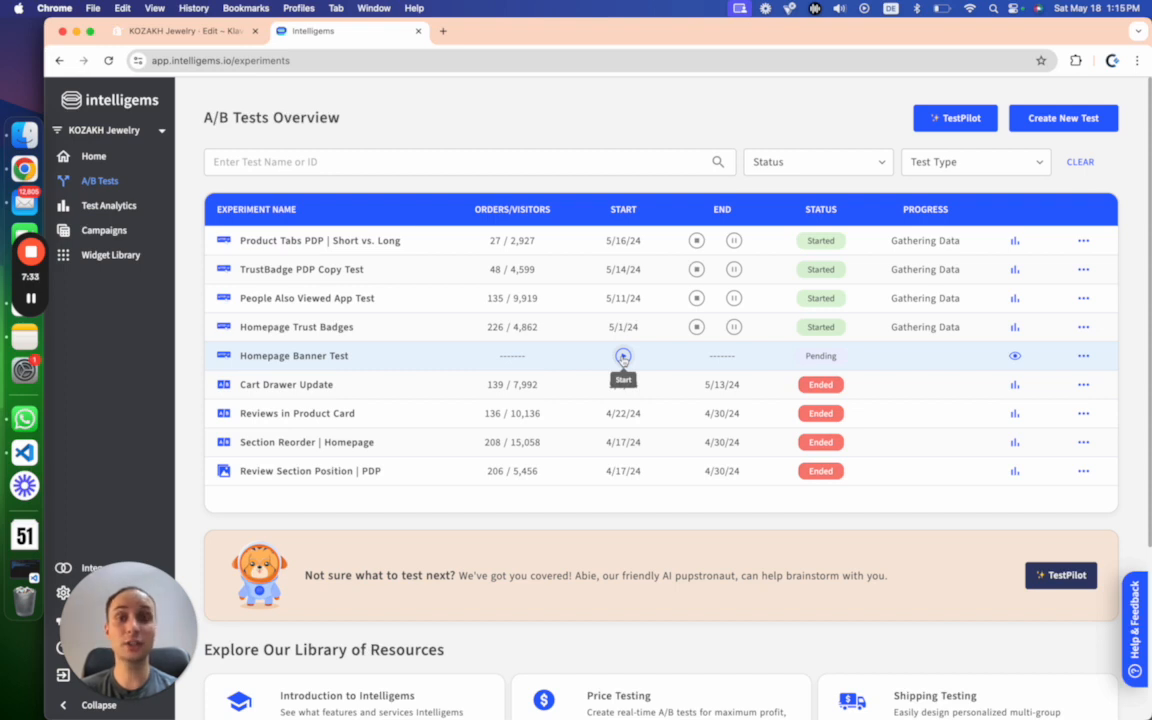
{"action": "left_click", "coordinate": [121, 703]}
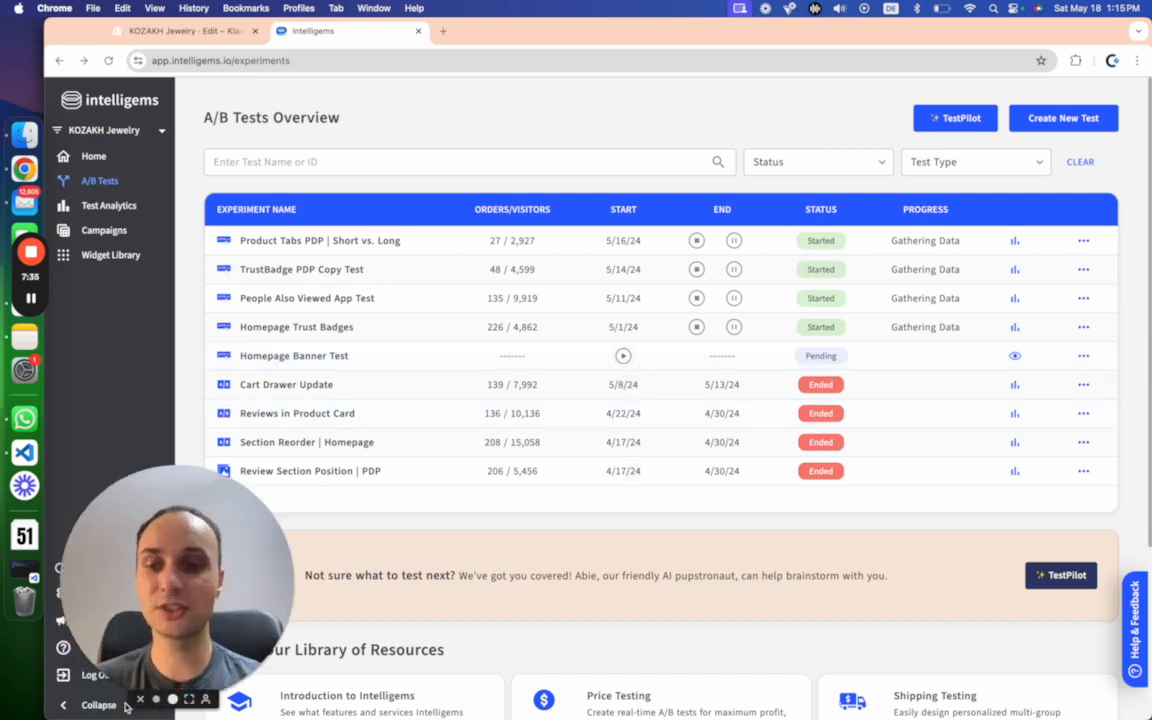